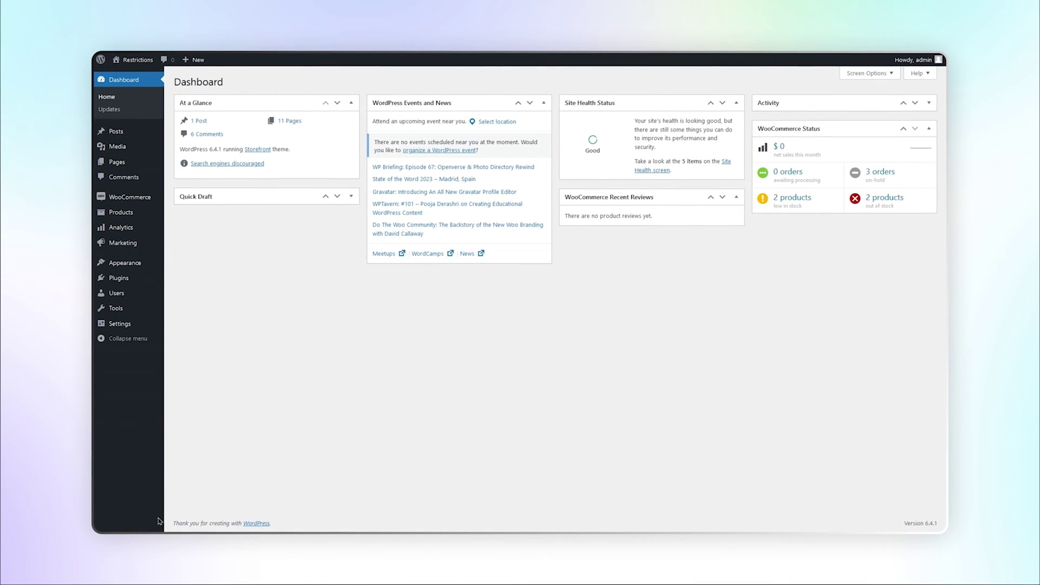
Open WooCommerce > Refund Manager from the admin sidebar
mouse_move(154, 198)
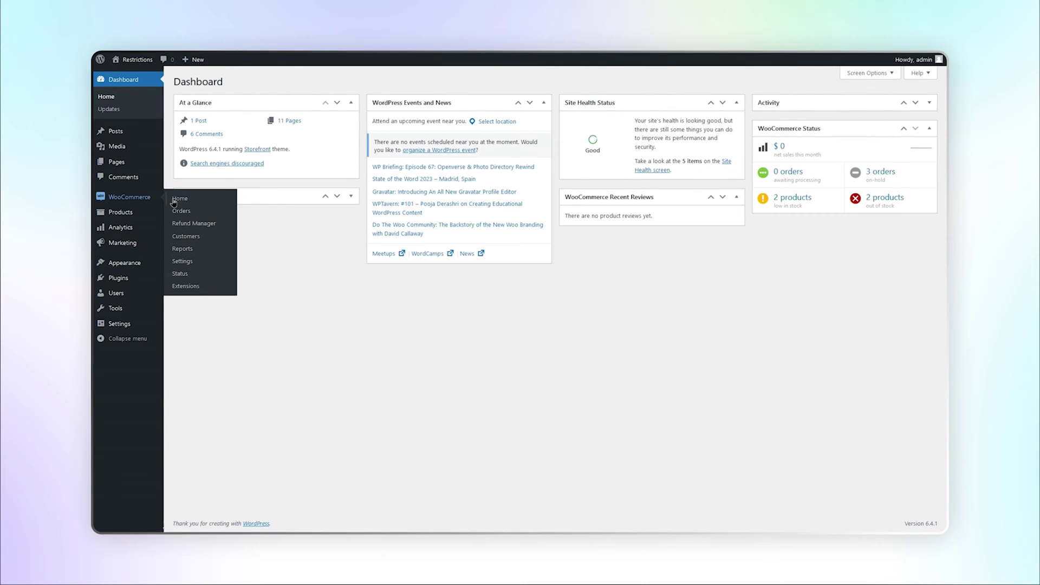
click(177, 225)
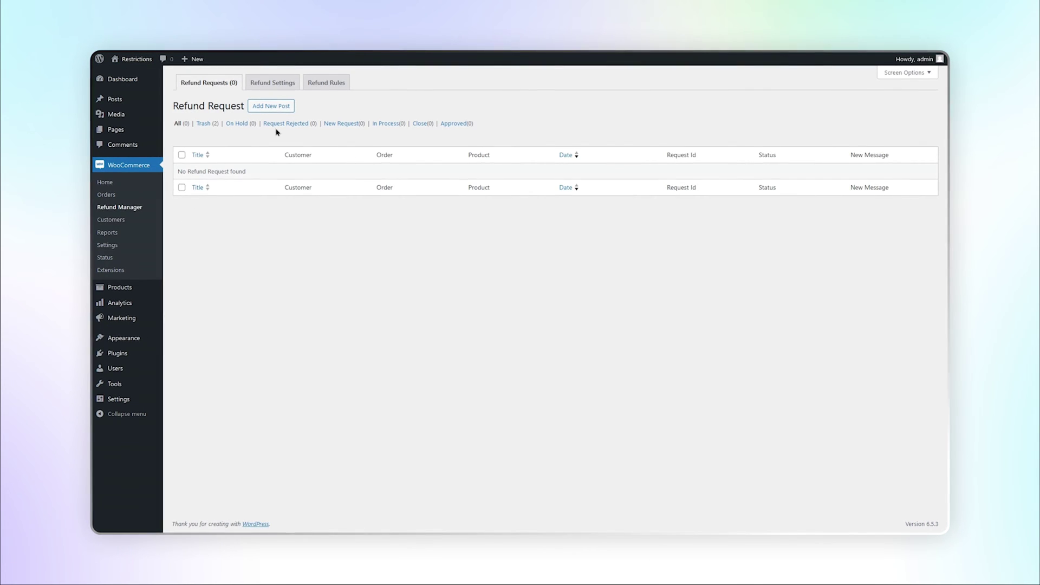
Create a new refund rule titled '30 days refund' and activate it
click(318, 83)
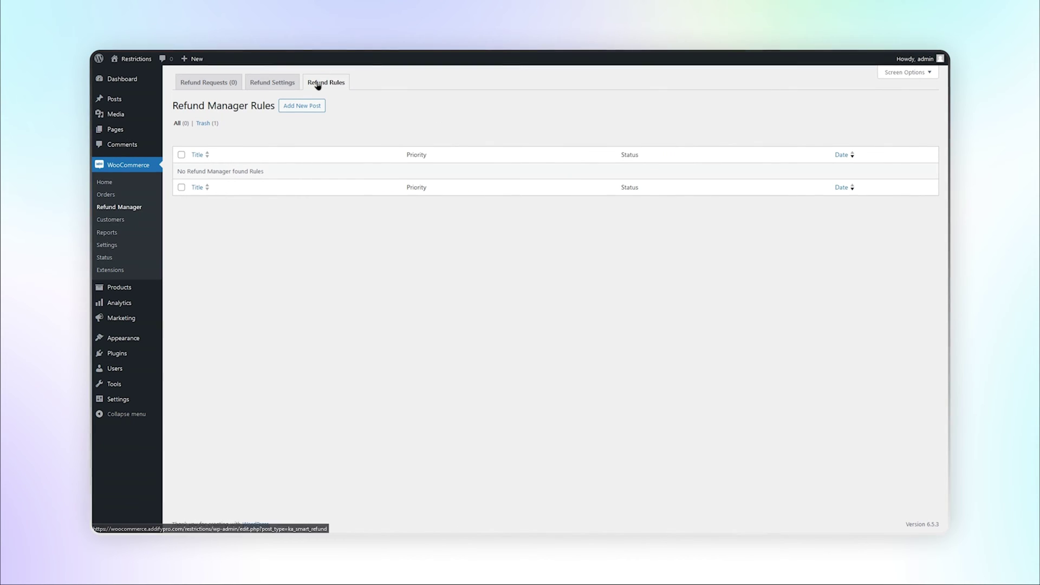
click(303, 106)
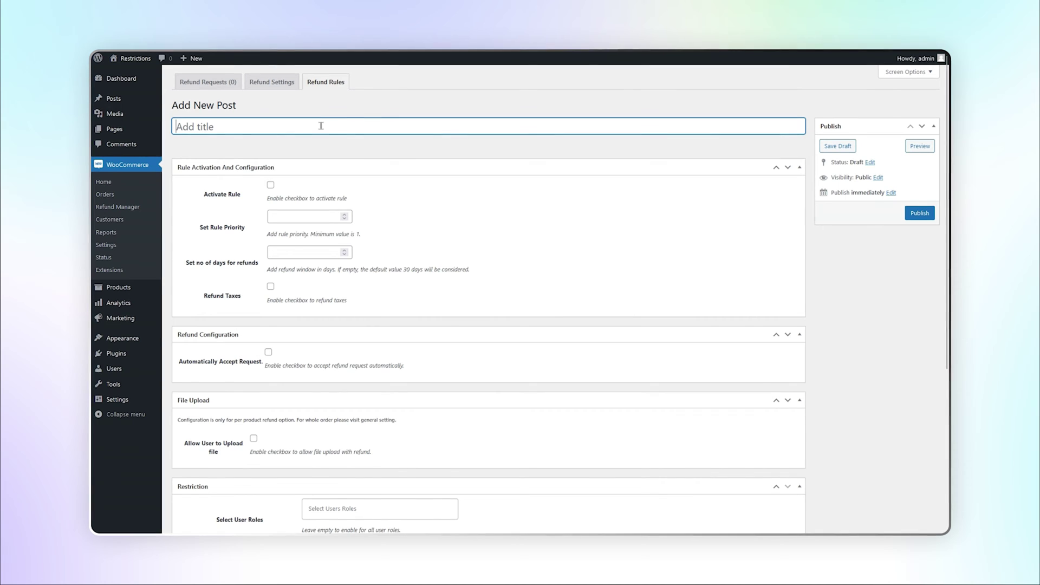
text(30 days refund)
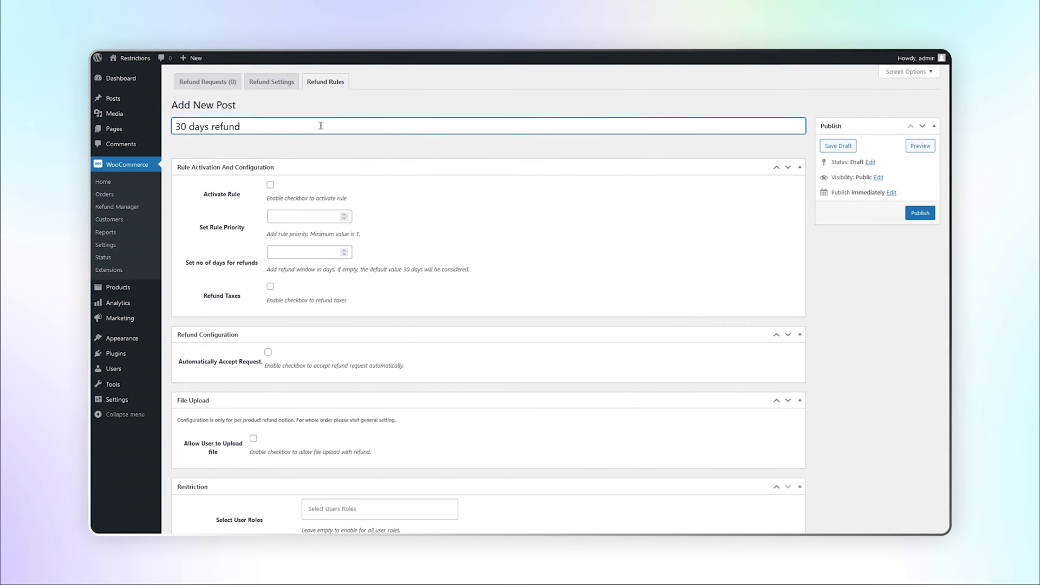
click(270, 185)
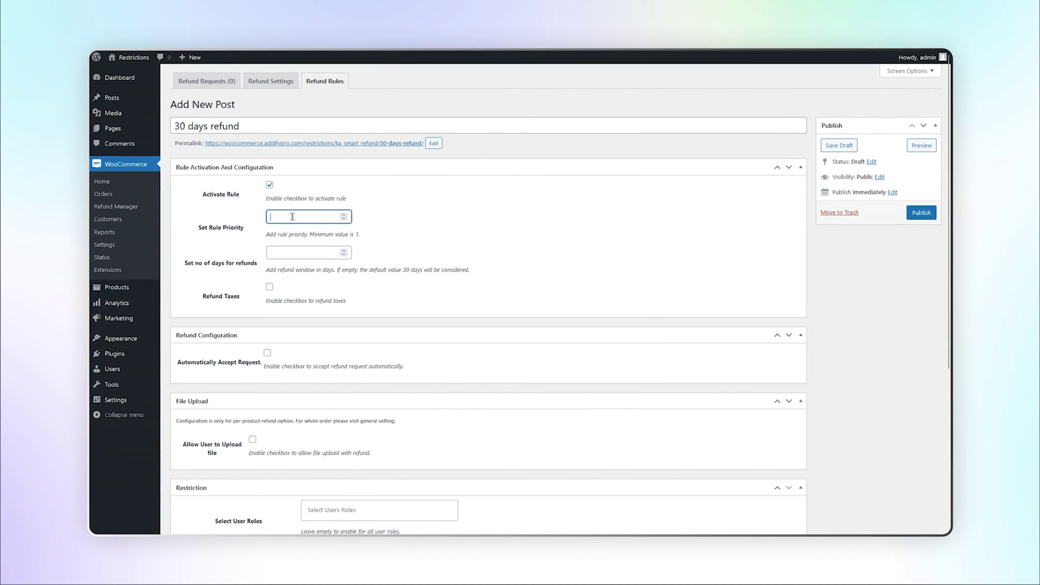
Set a 30-day refund window with taxes refunded, auto-accept and restocking enabled
click(292, 252)
text(30)
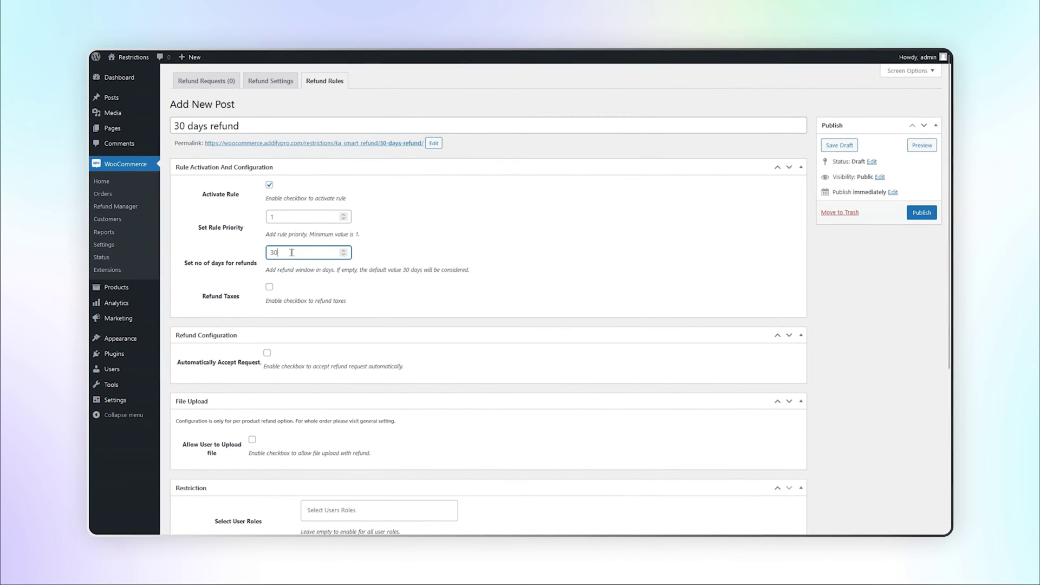
click(269, 287)
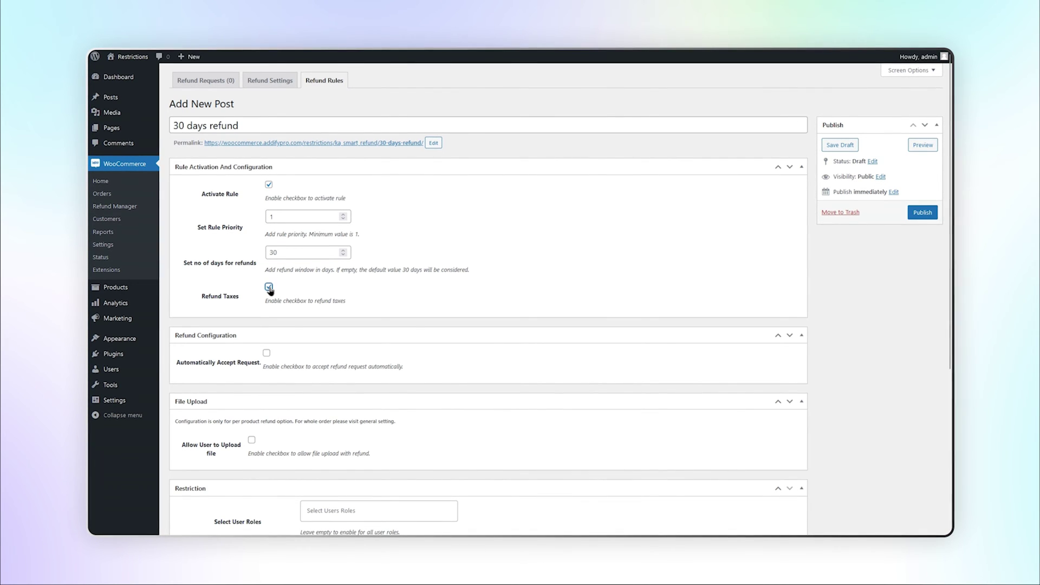
click(266, 355)
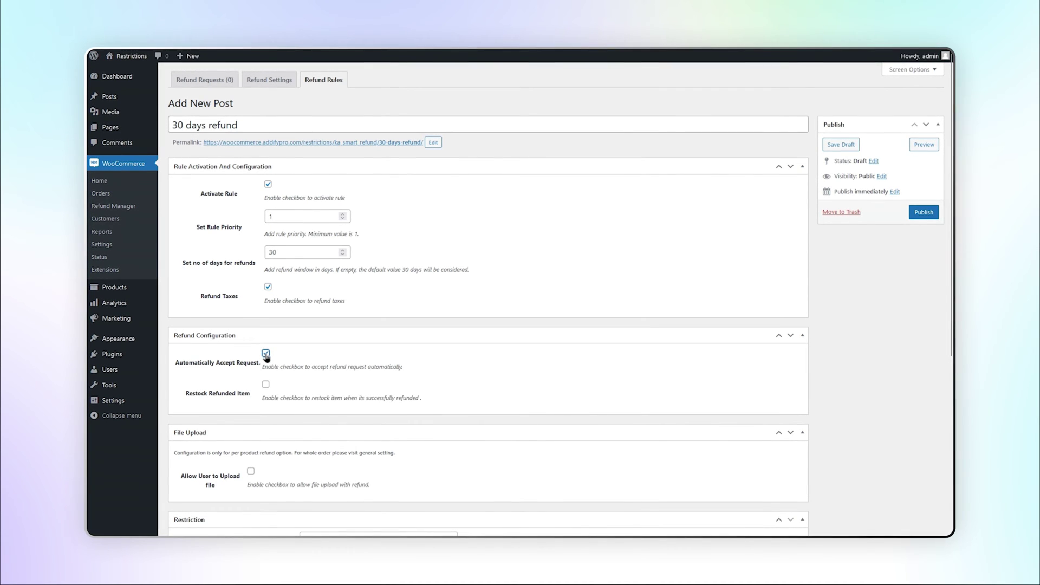
click(265, 385)
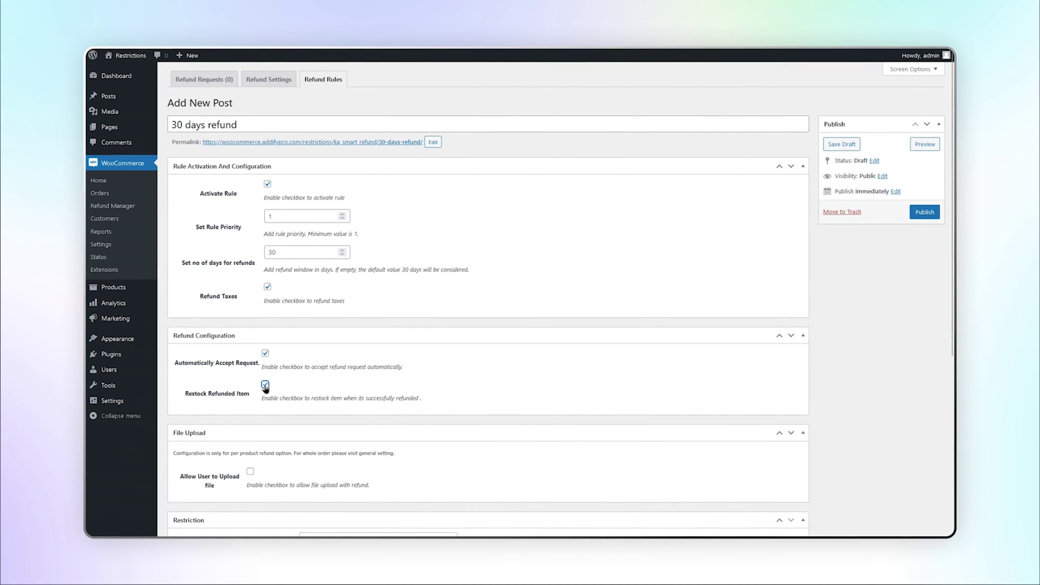
Require a png, jpg or pdf upload, with the message 'Unwanted file format' for other types
scroll(864, 265, down, 3)
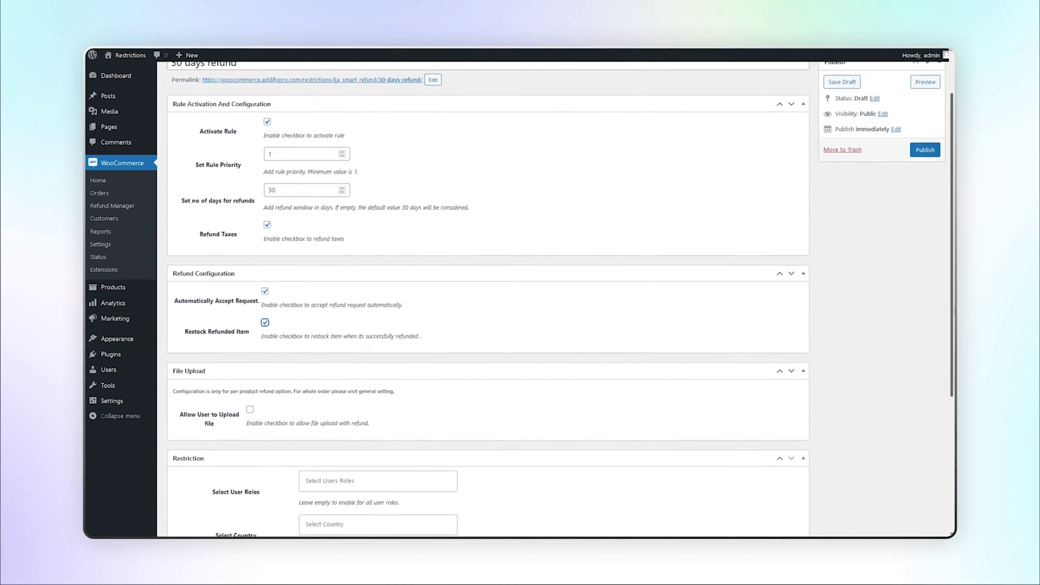
scroll(320, 253, down, 2)
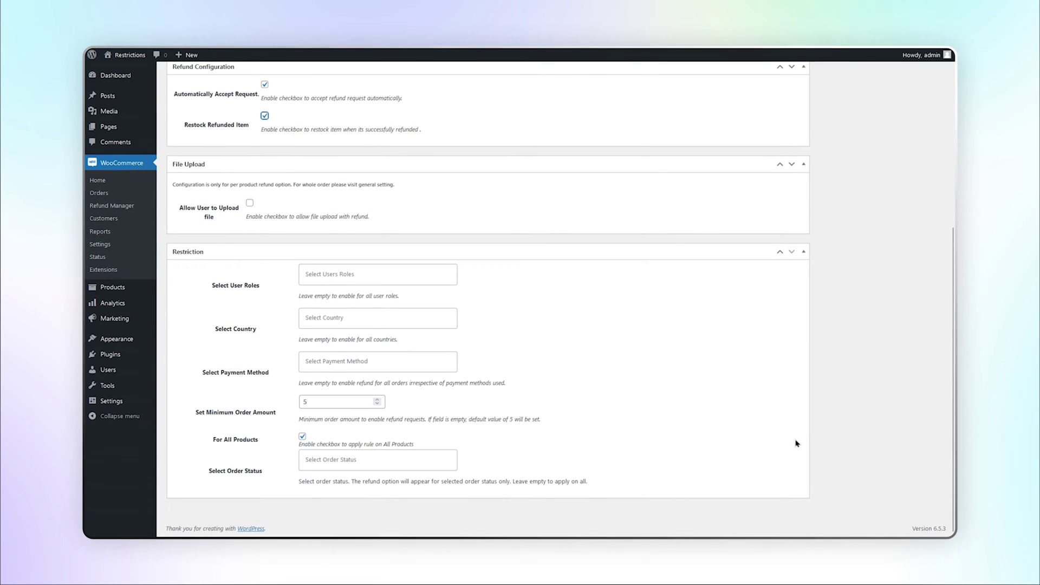
click(249, 203)
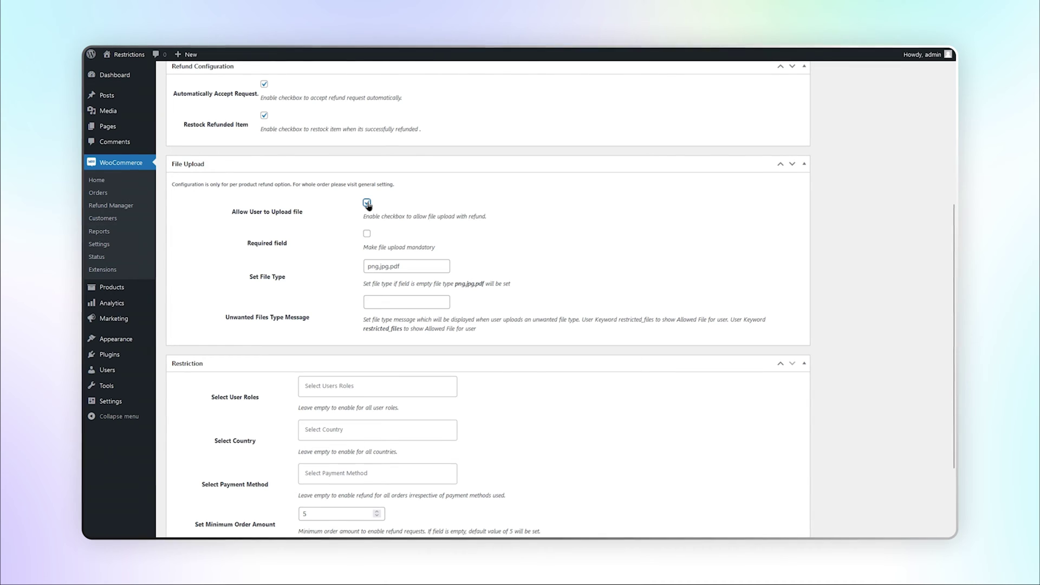
click(367, 234)
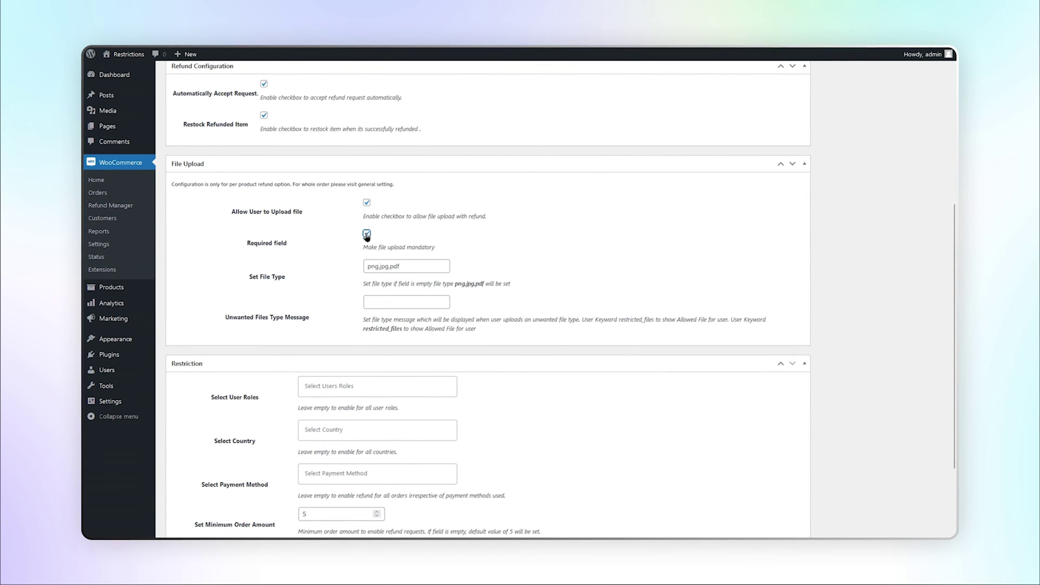
click(415, 266)
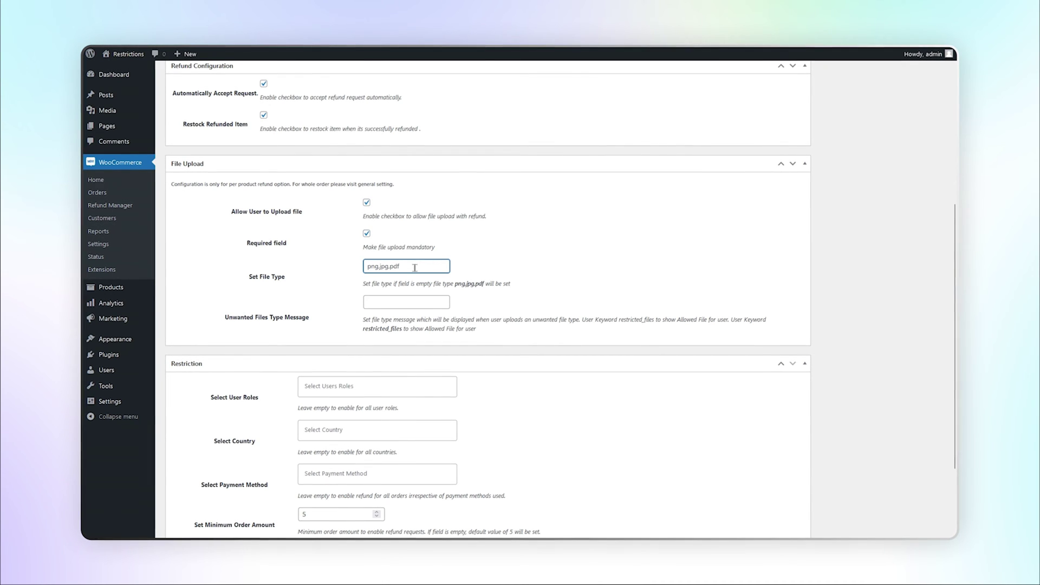
click(435, 301)
text(Unwanted file format)
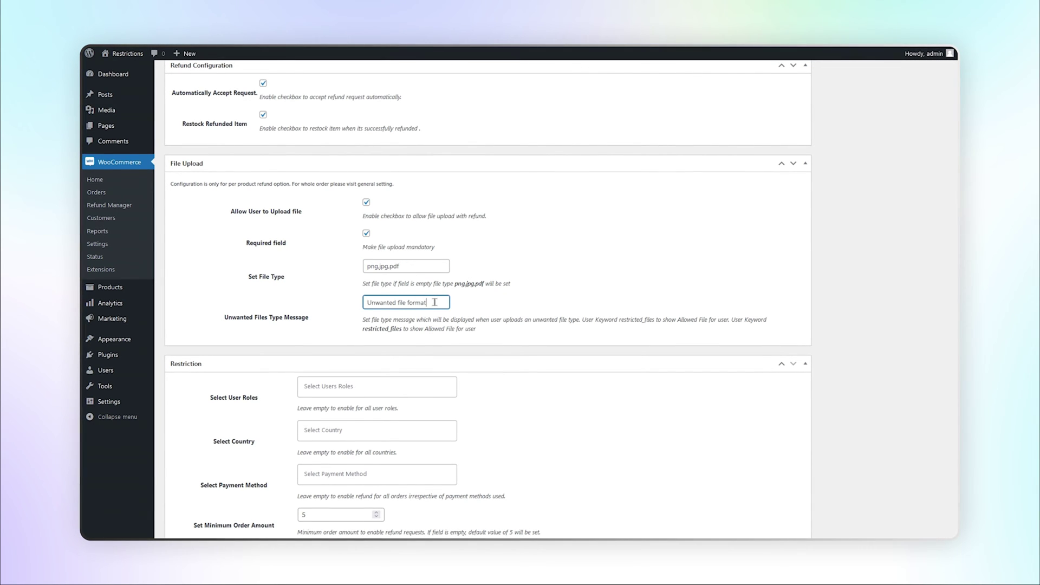
Review the user role, country and payment method lists, leaving all unselected
click(375, 386)
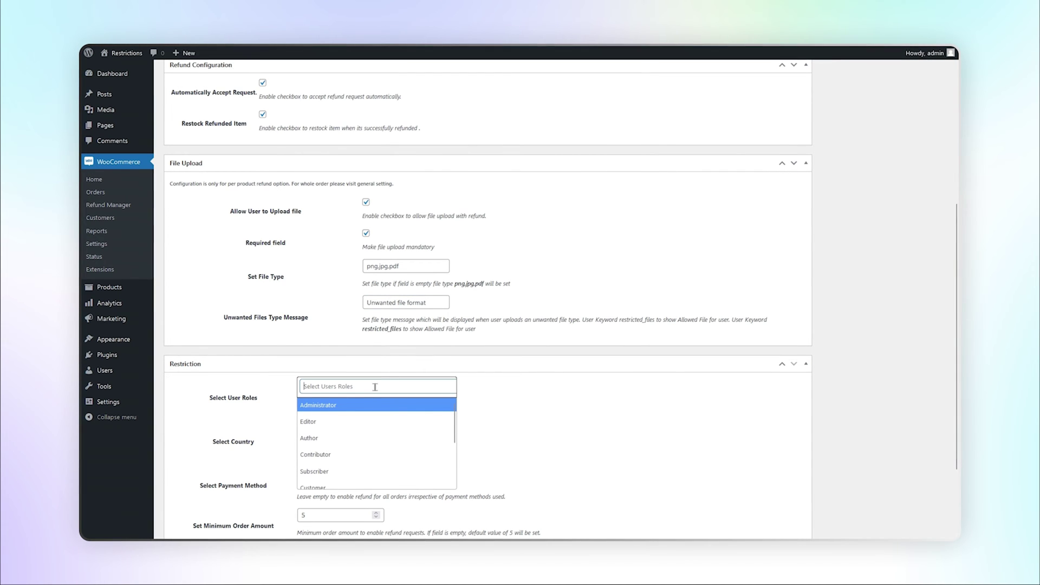
click(375, 387)
click(375, 428)
click(376, 428)
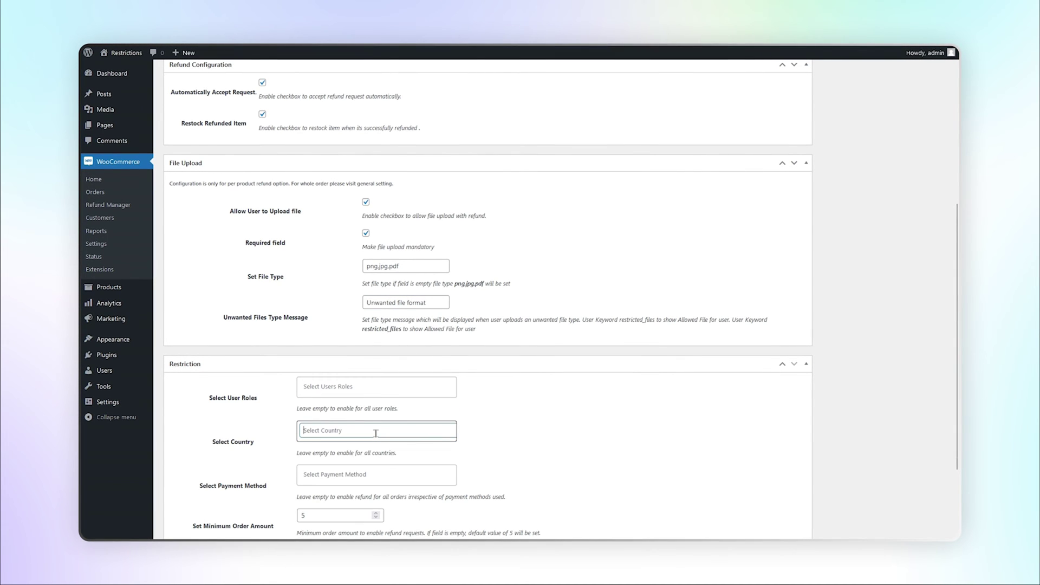
click(376, 473)
click(375, 474)
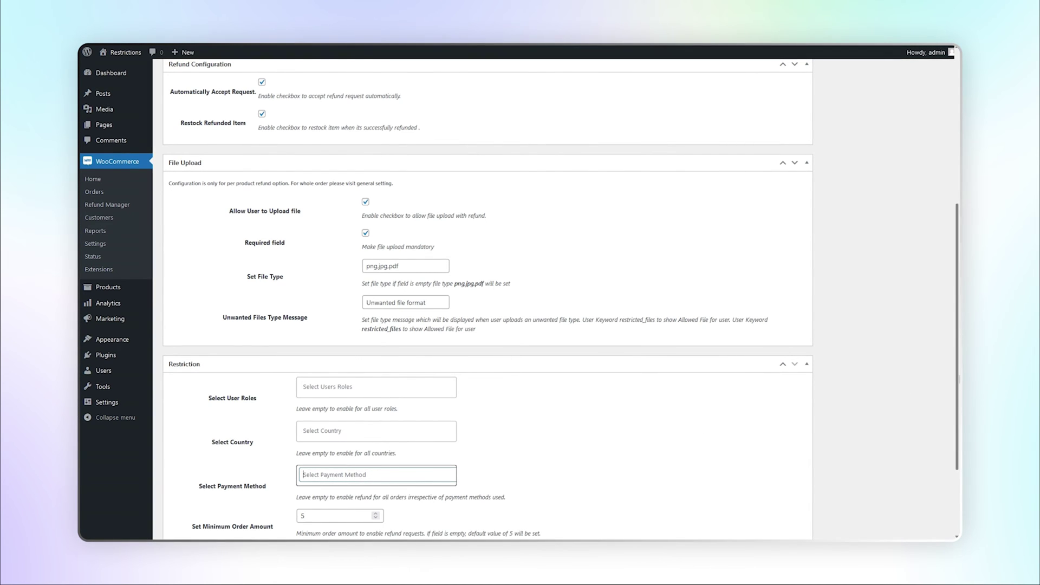
drag(958, 384, 958, 450)
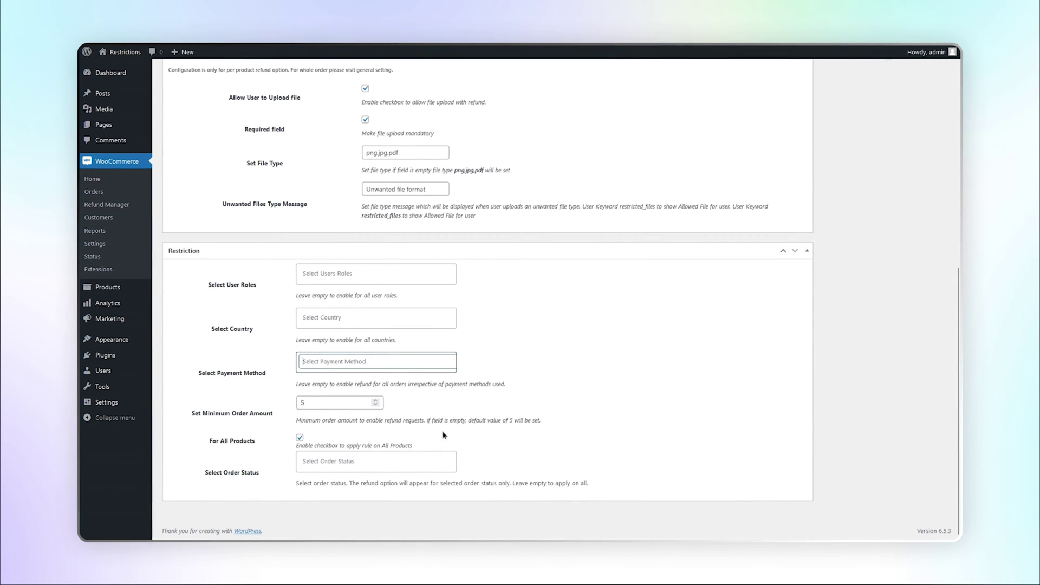
Set the minimum order amount to 10 and keep the rule applied to all products
click(336, 403)
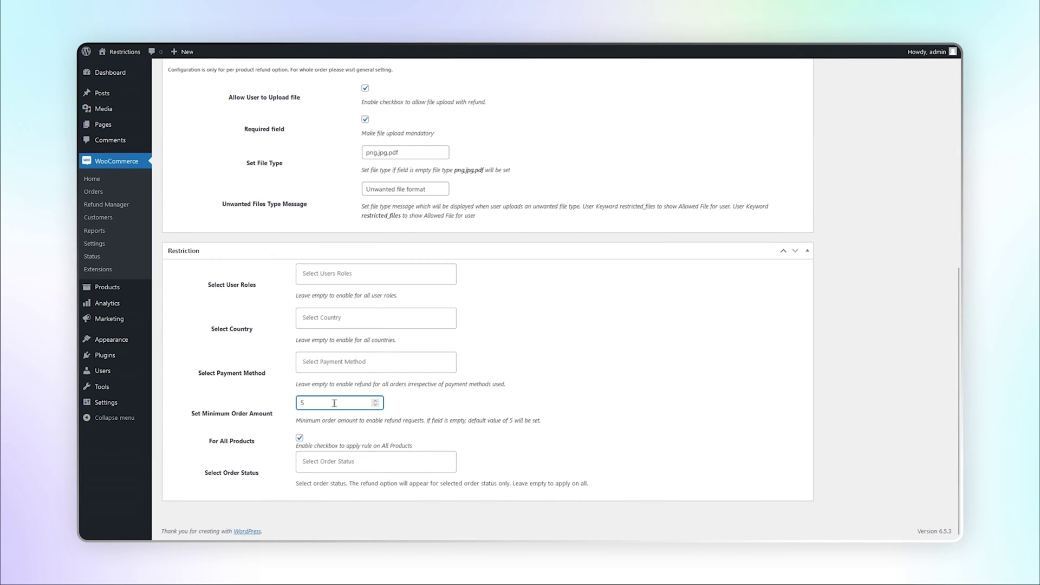
text(10)
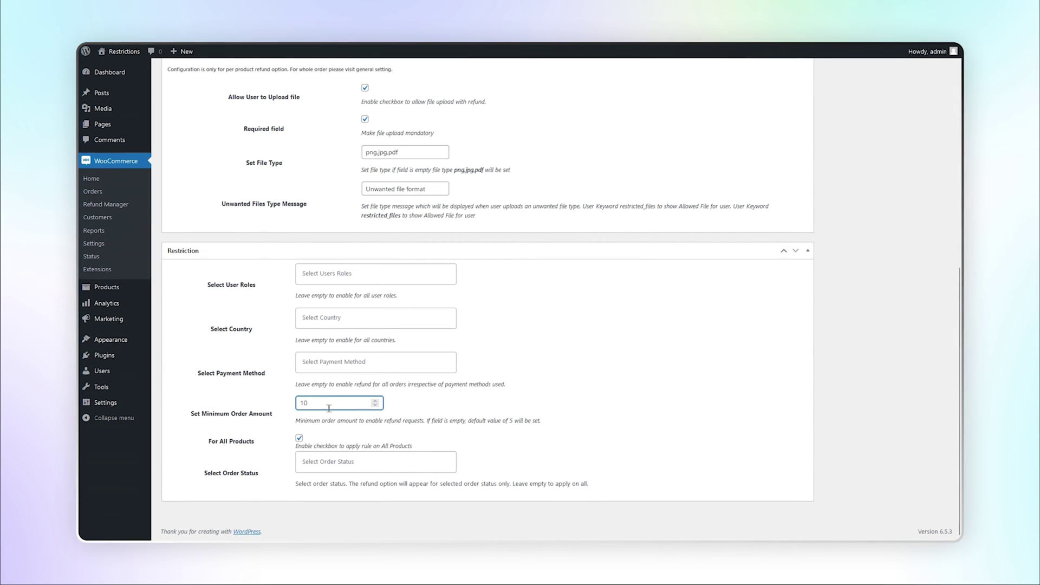
click(299, 438)
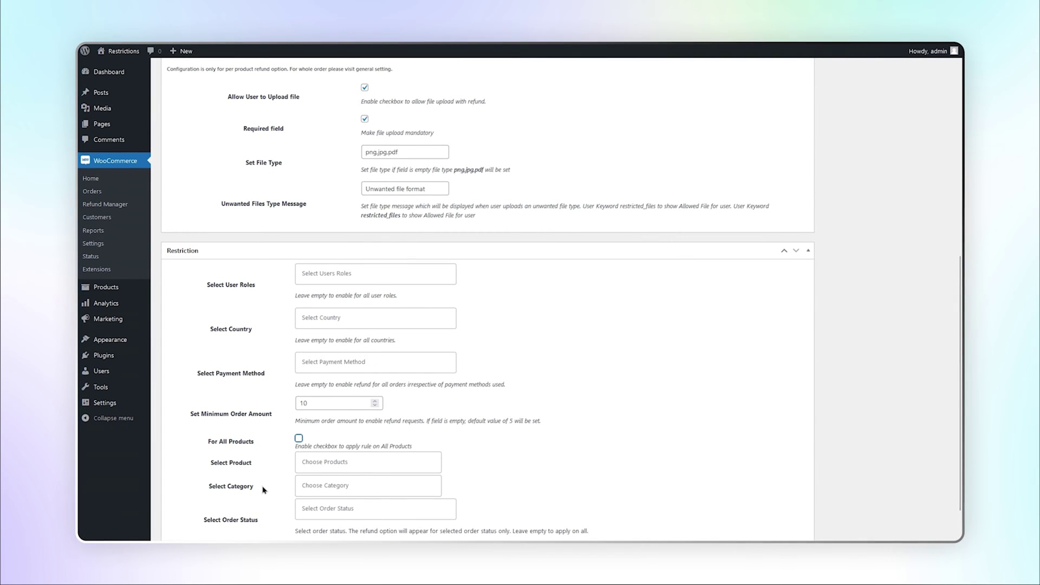
click(299, 439)
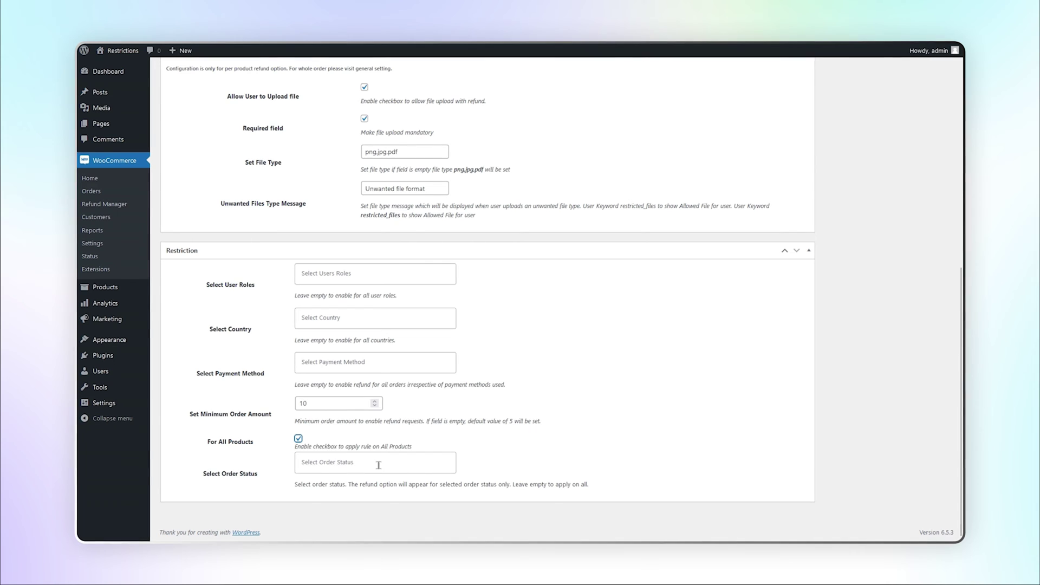
Limit the rule to Processing and Completed orders and publish it
click(378, 465)
click(378, 389)
click(378, 463)
click(378, 421)
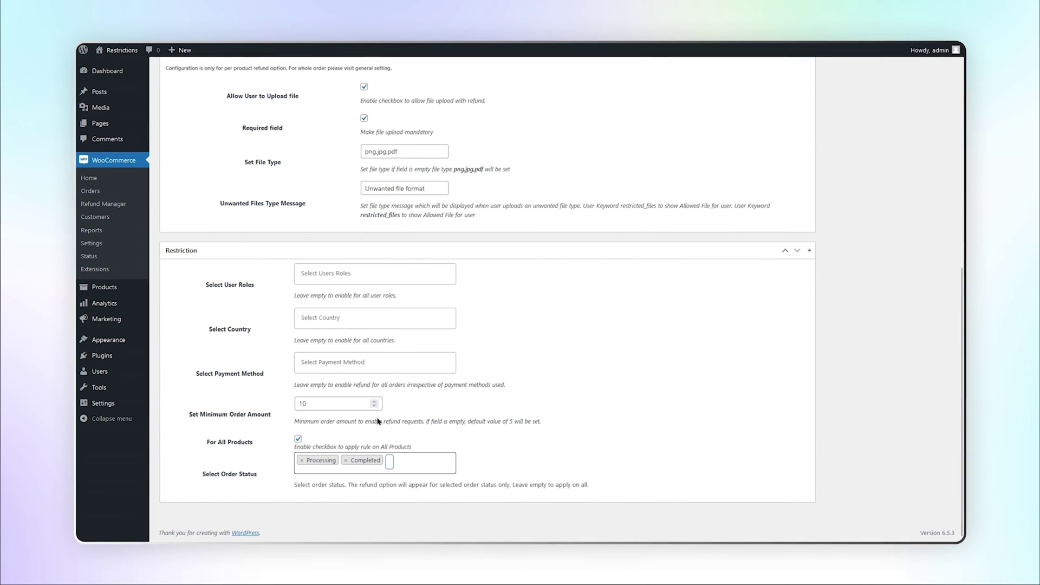
scroll(943, 507, up, 1)
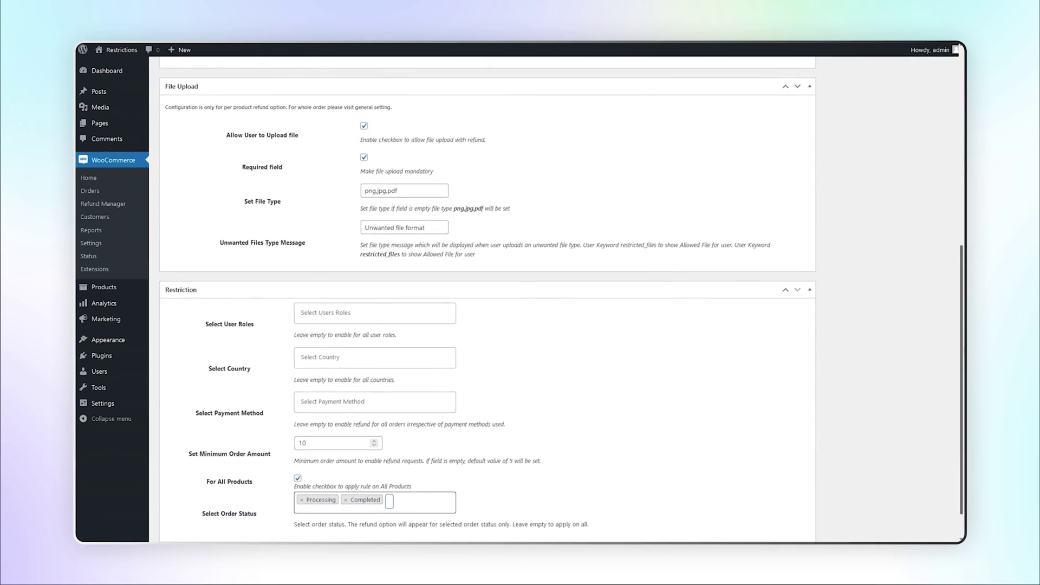
scroll(943, 487, up, 6)
click(928, 211)
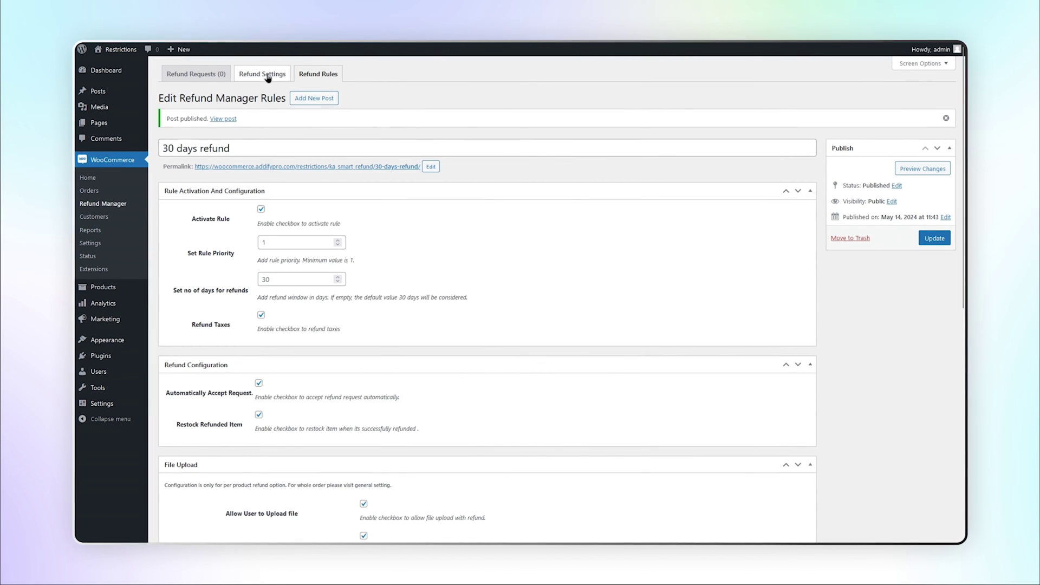
In Refund Settings, enter the chat display name and button labels 'Want to Refund' and 'Refund order'
click(268, 78)
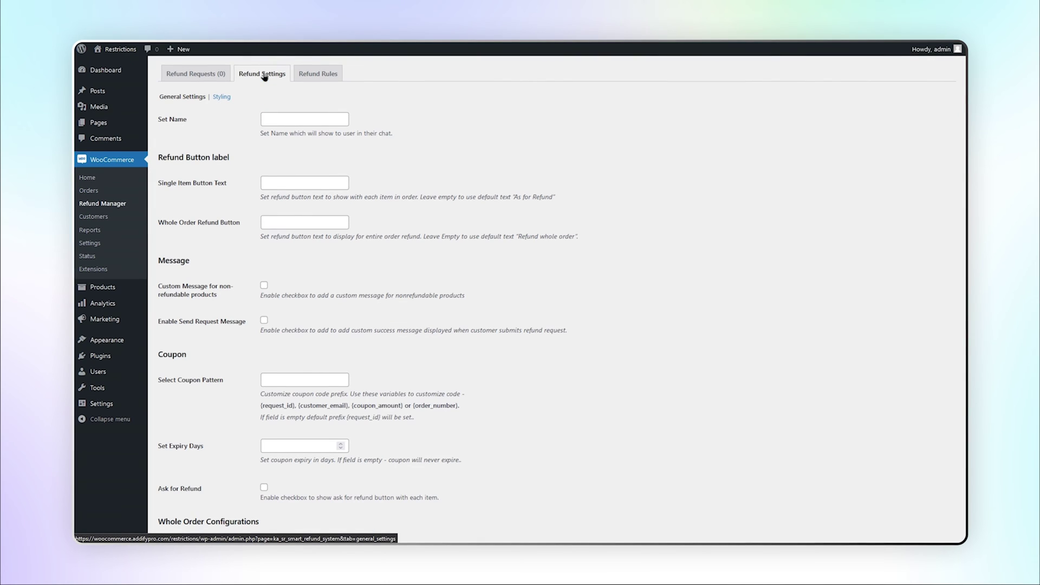
click(319, 119)
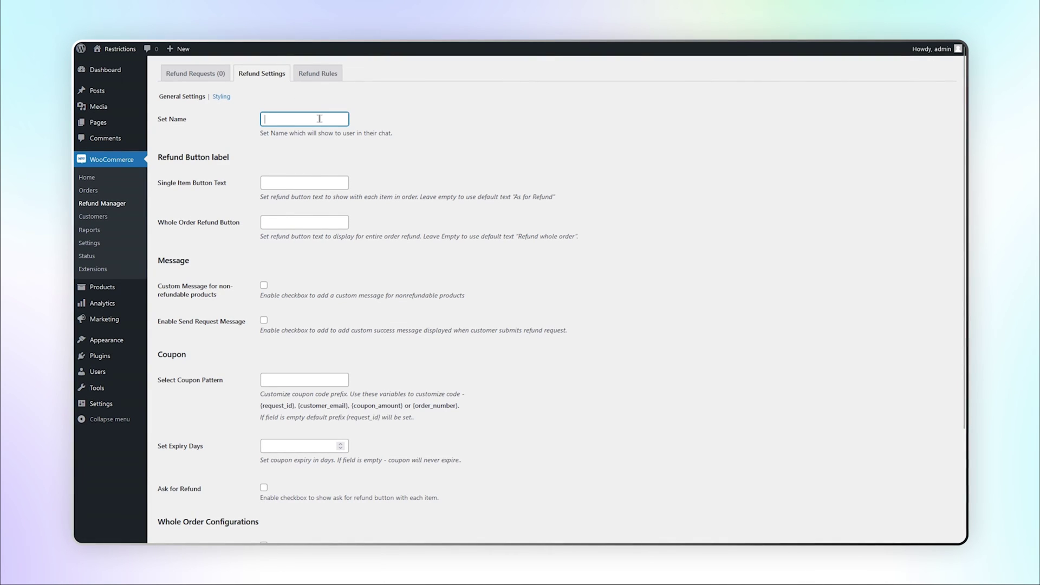
text(John)
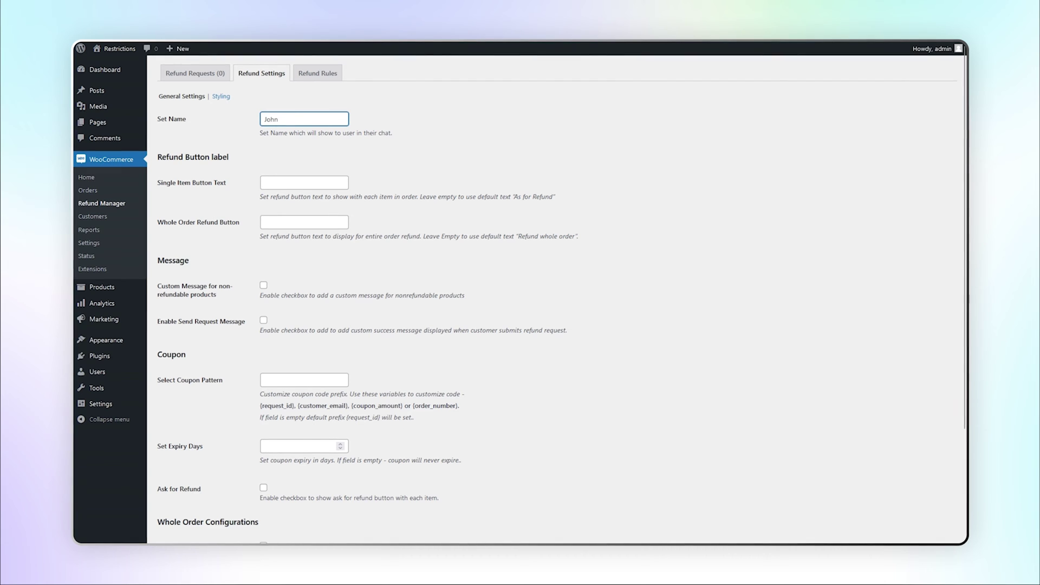
click(322, 183)
text(Want to Refund)
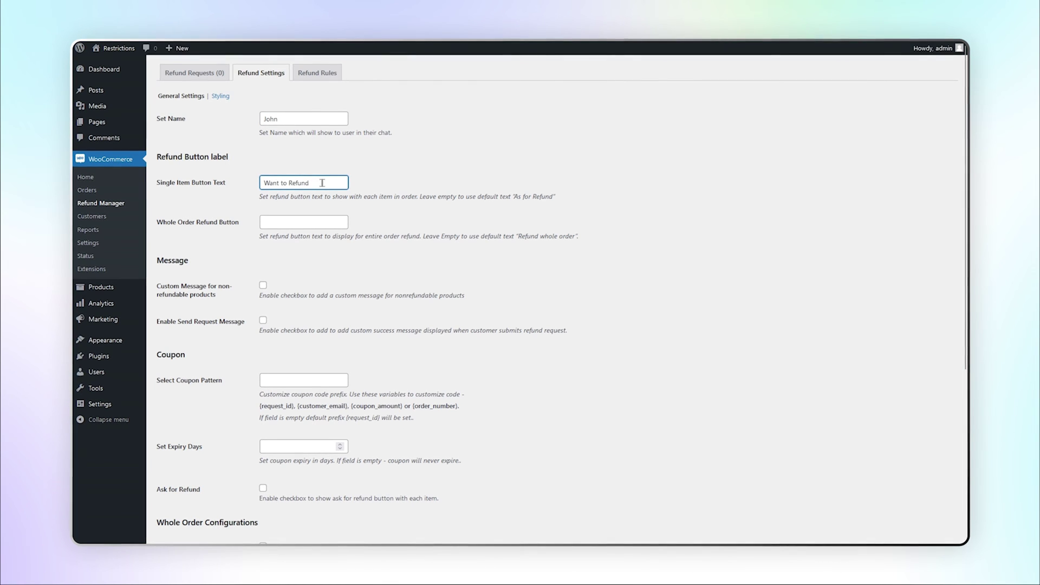
click(322, 222)
text(Refund order)
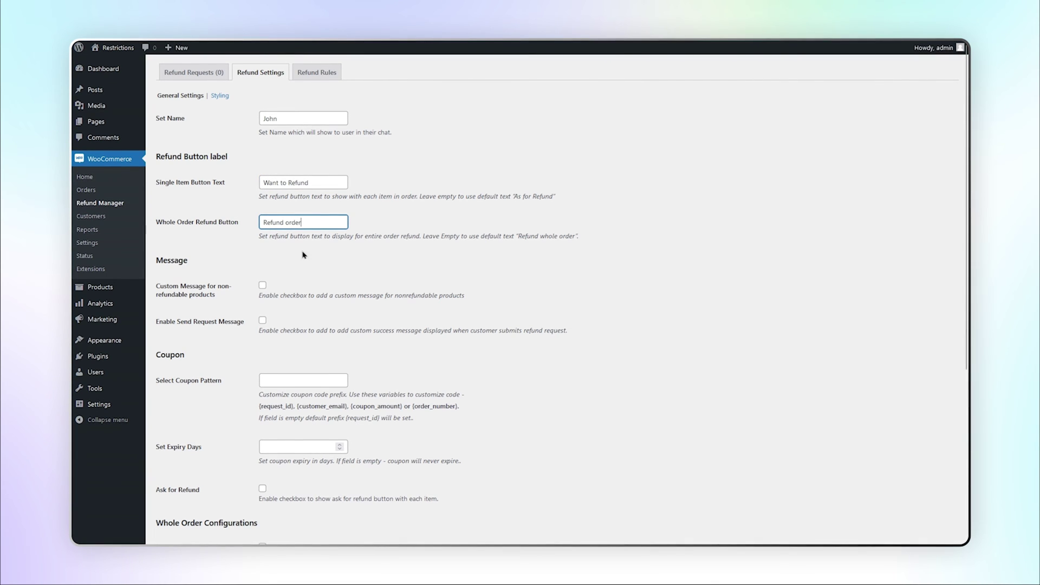
Enable the non-refundable and success messages with pasted text, and set coupon pattern {request_id}
click(263, 285)
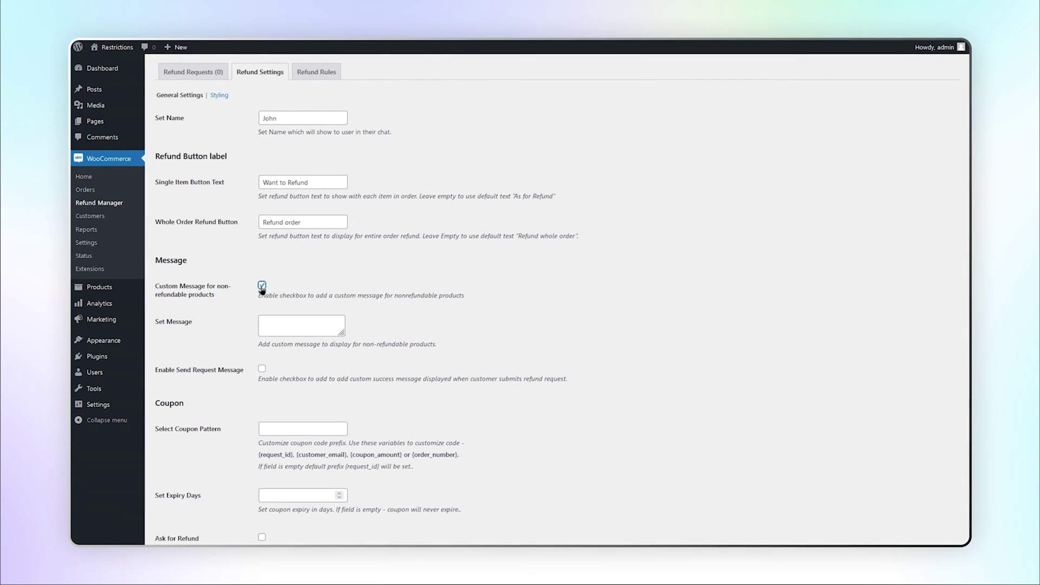
click(338, 320)
text(non-refundable products.)
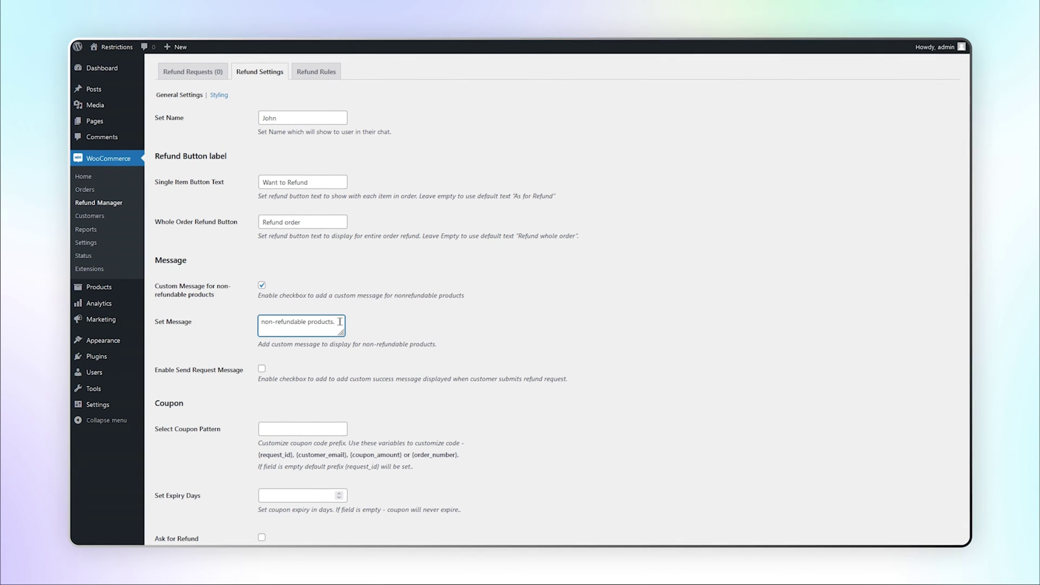
click(262, 369)
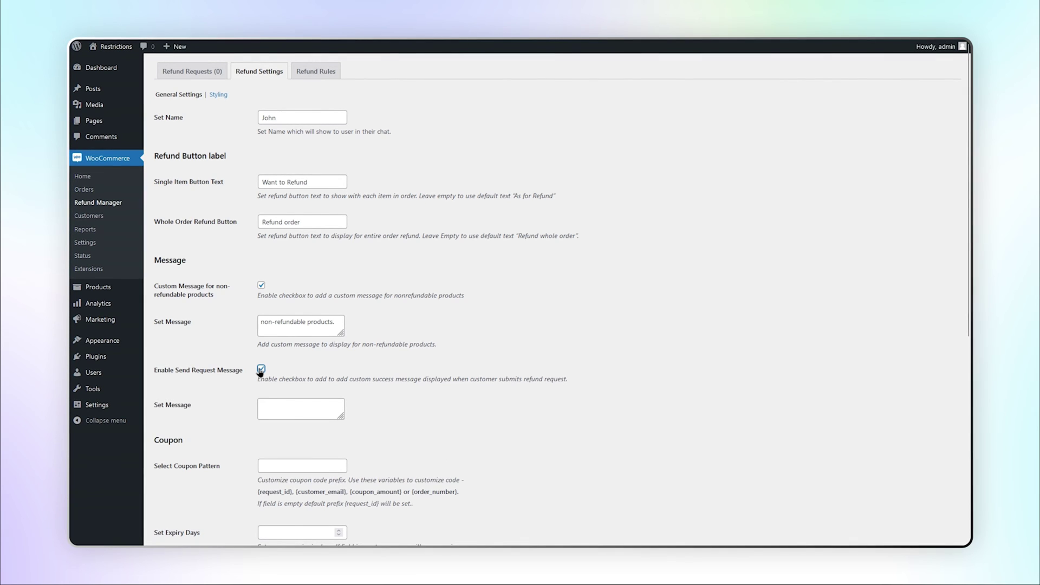
click(335, 405)
text(successfully submitted)
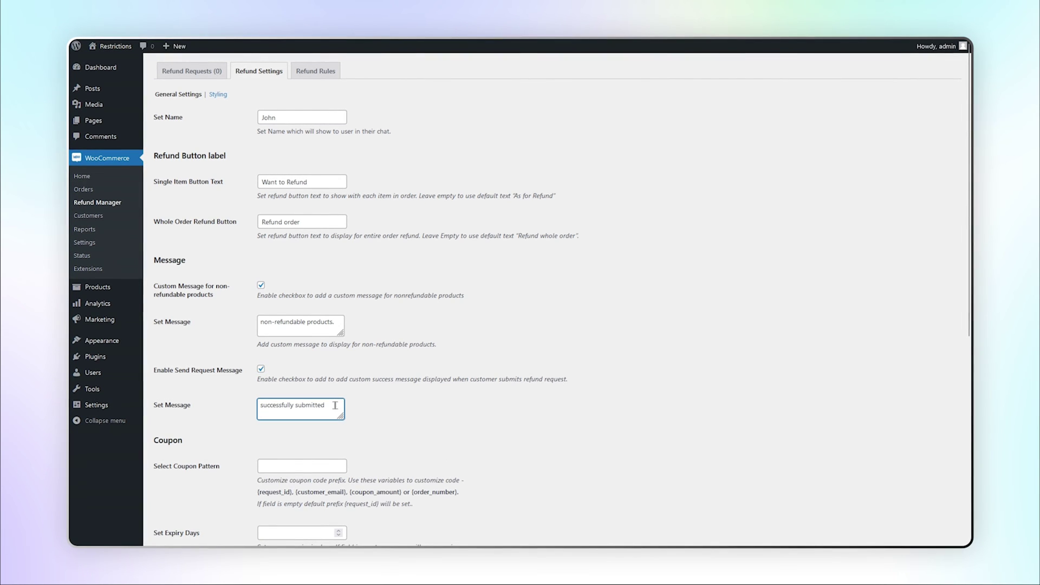
click(318, 467)
text({request_id})
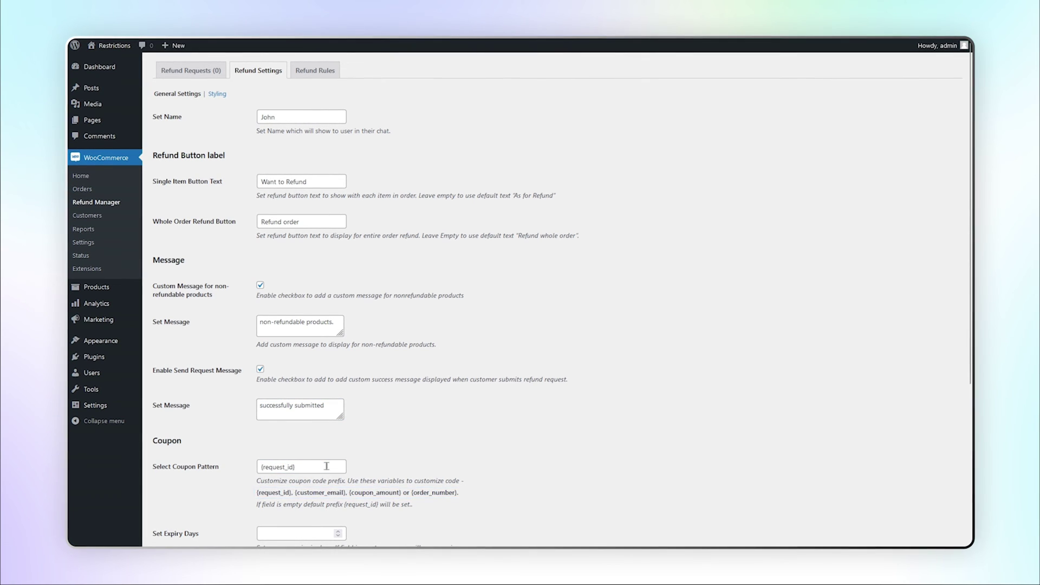
Make coupons valid for 10 days and enable per-item, whole-order refunds and file uploads
scroll(859, 367, down, 2)
scroll(539, 300, down, 3)
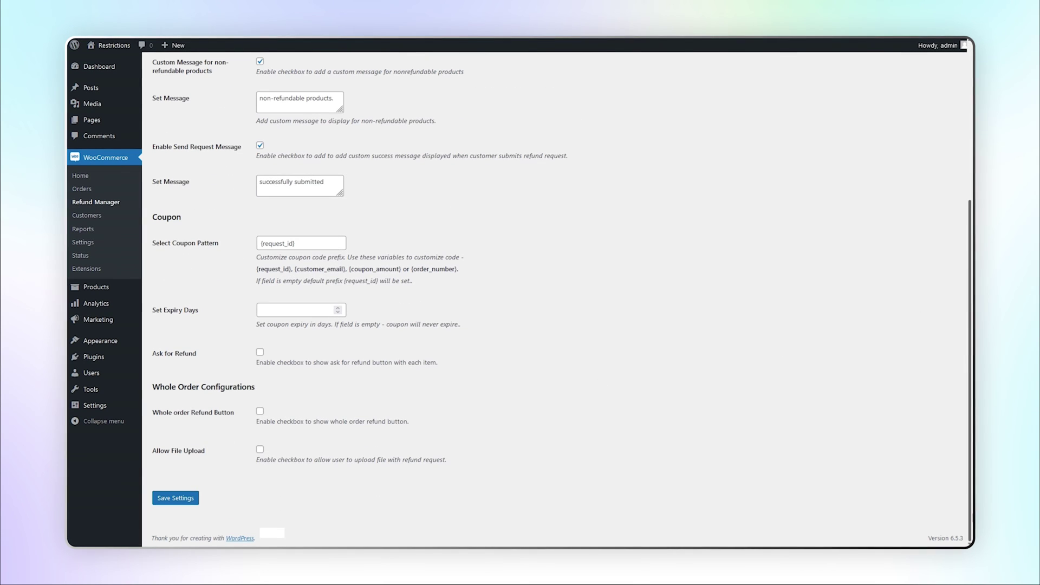
click(311, 310)
text(10)
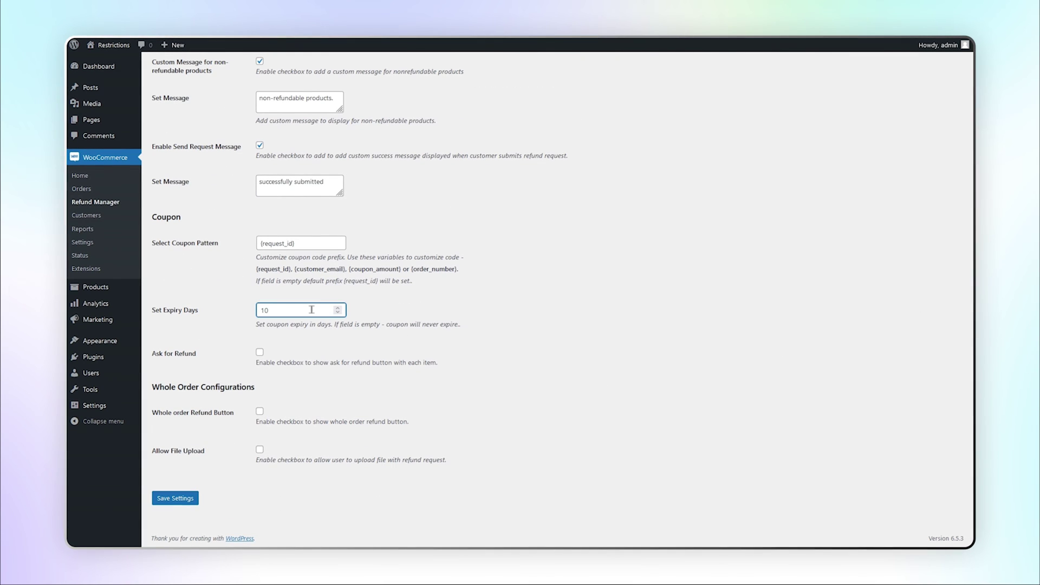
click(259, 353)
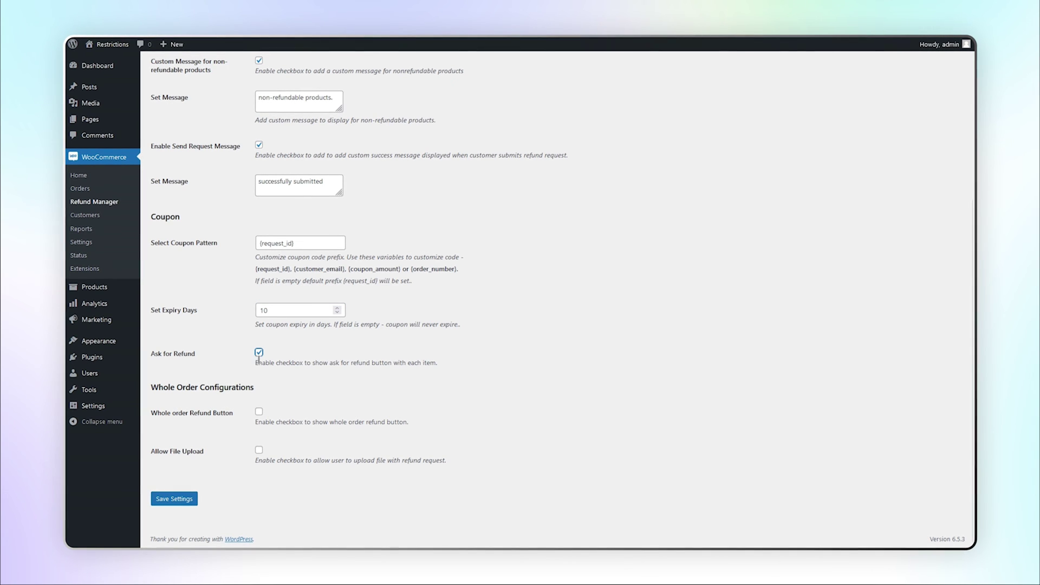
click(259, 411)
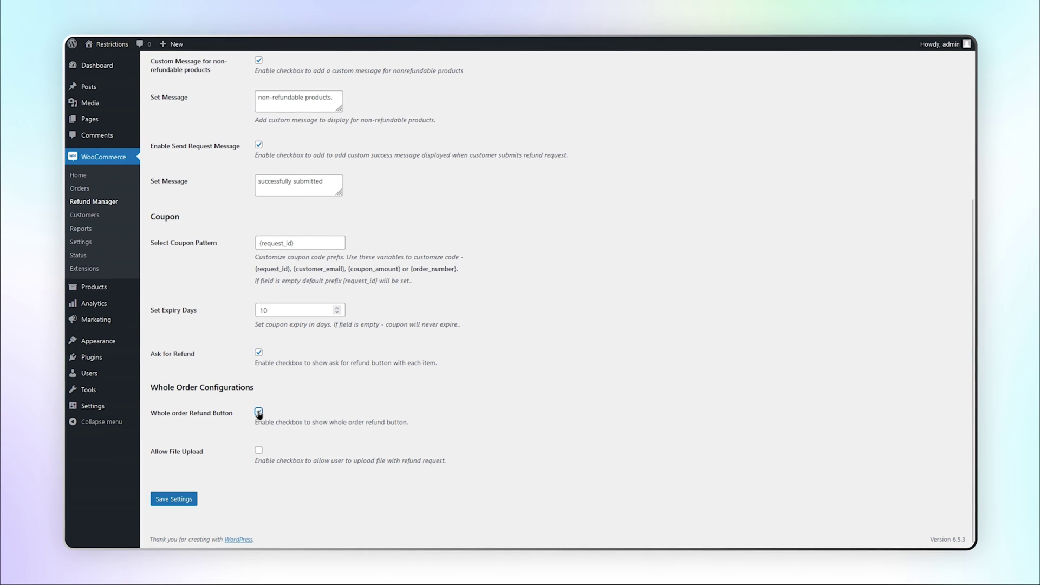
click(259, 453)
Make uploads mandatory for png,jpg,pdf with the 'Not supported' message, and save the settings
scroll(259, 452, down, 2)
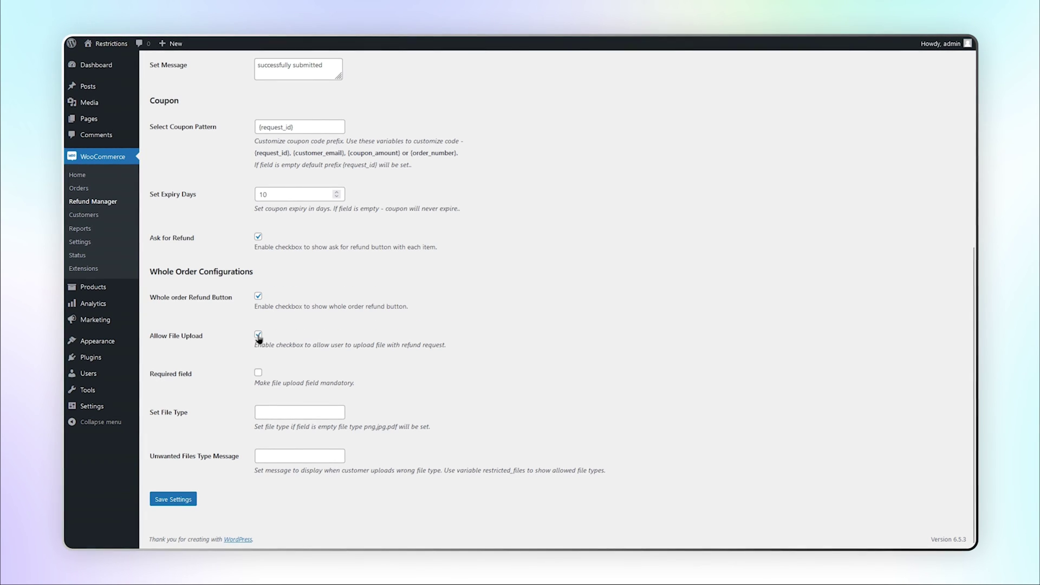
click(258, 373)
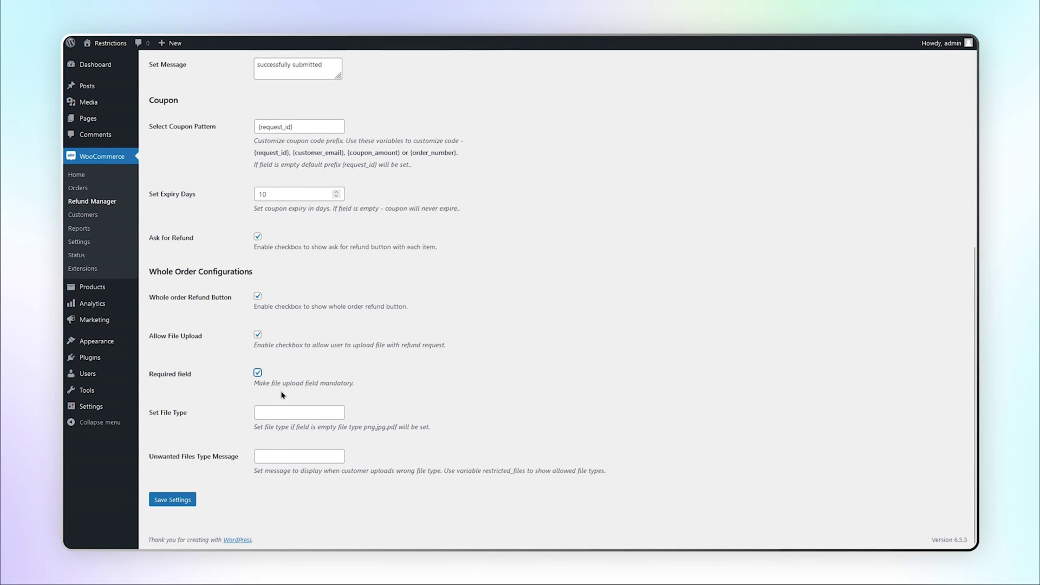
click(315, 413)
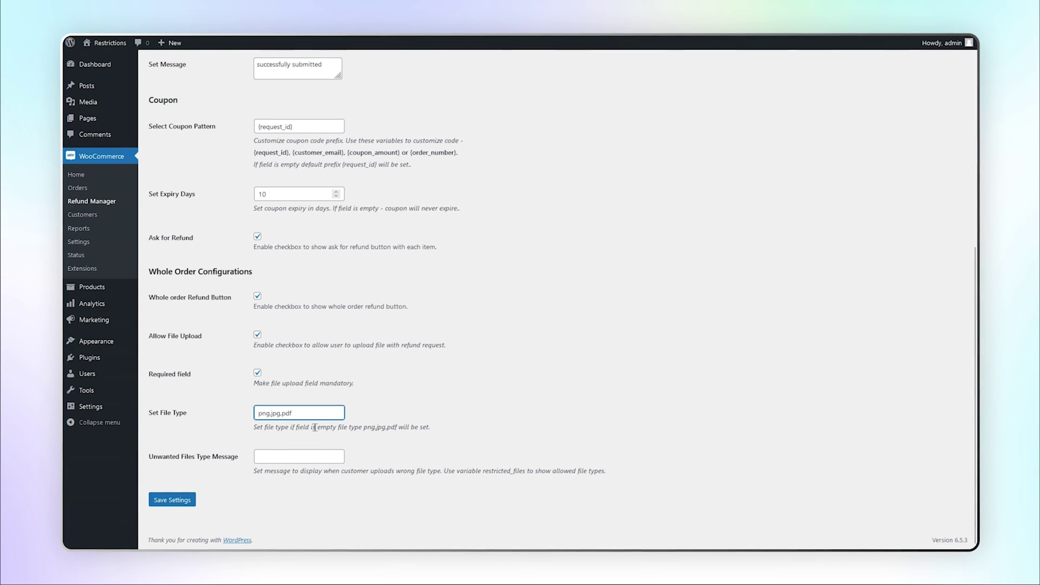
click(315, 456)
text(Not supported)
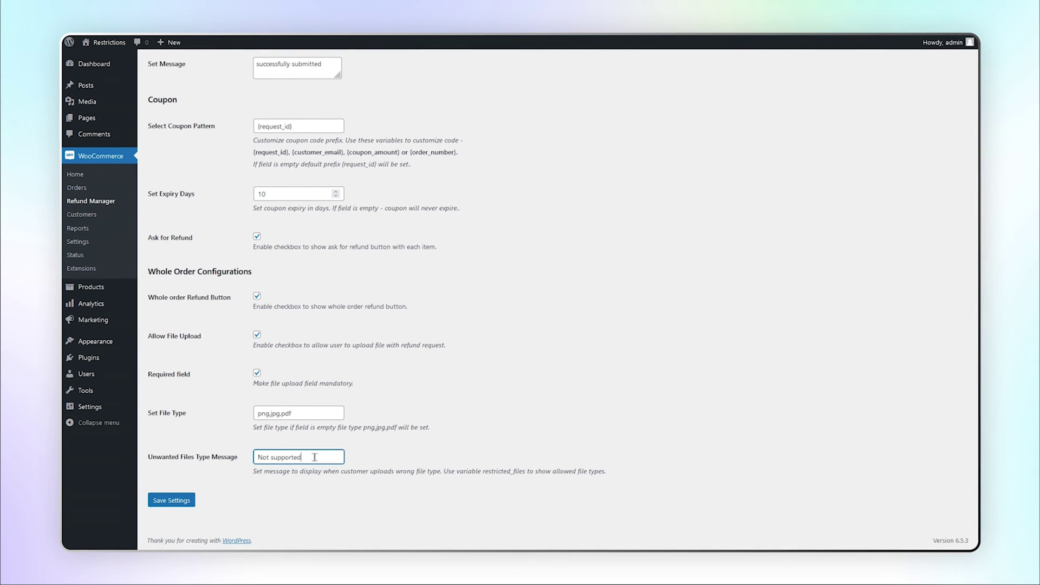
click(174, 501)
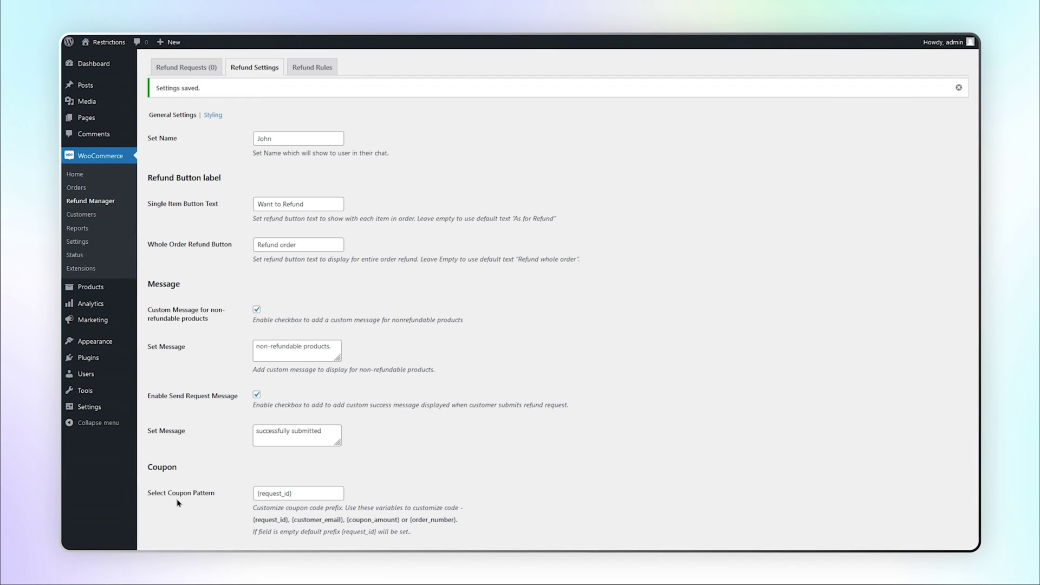
Open the Styling settings, toggling custom styling on and then back off
click(212, 116)
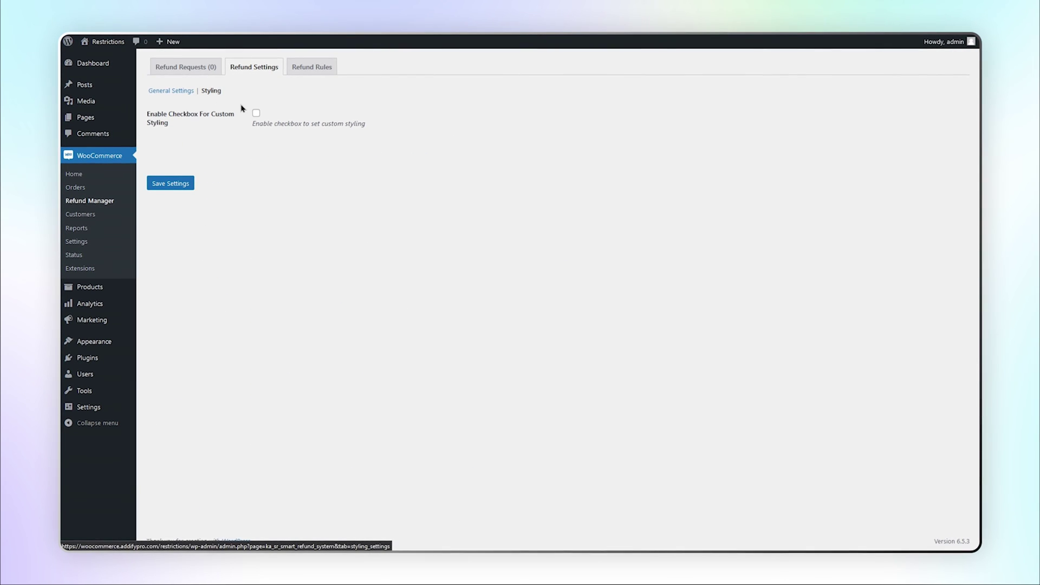
click(256, 113)
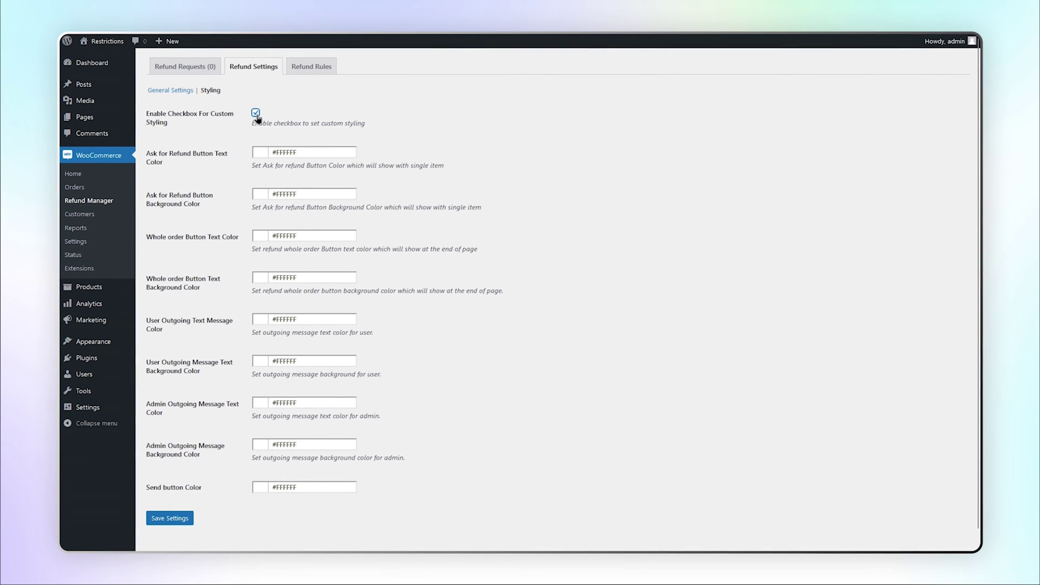
click(257, 114)
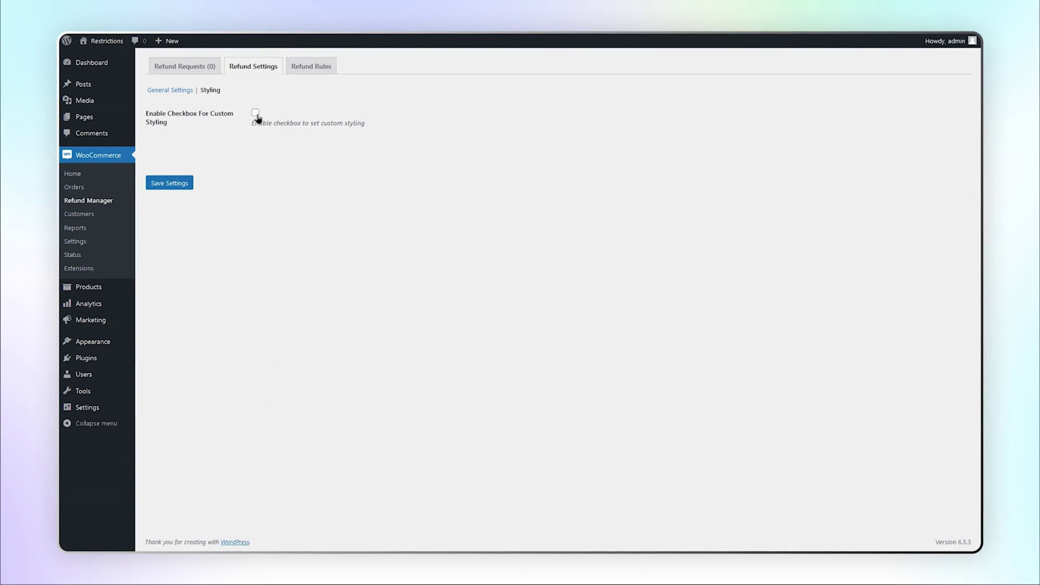
Visit the storefront and place the order for the Belt and Cap
mouse_move(104, 41)
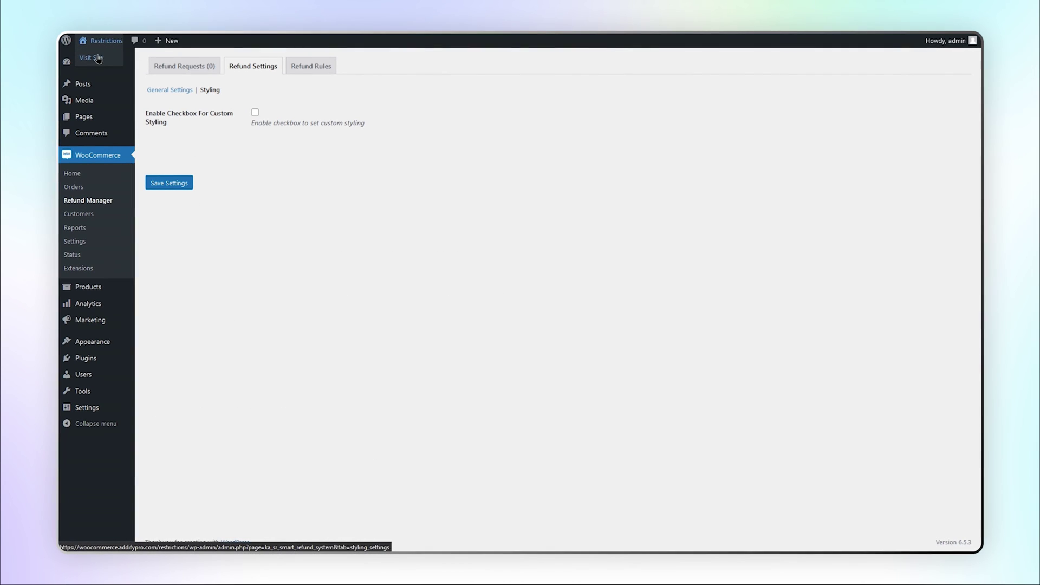
click(90, 58)
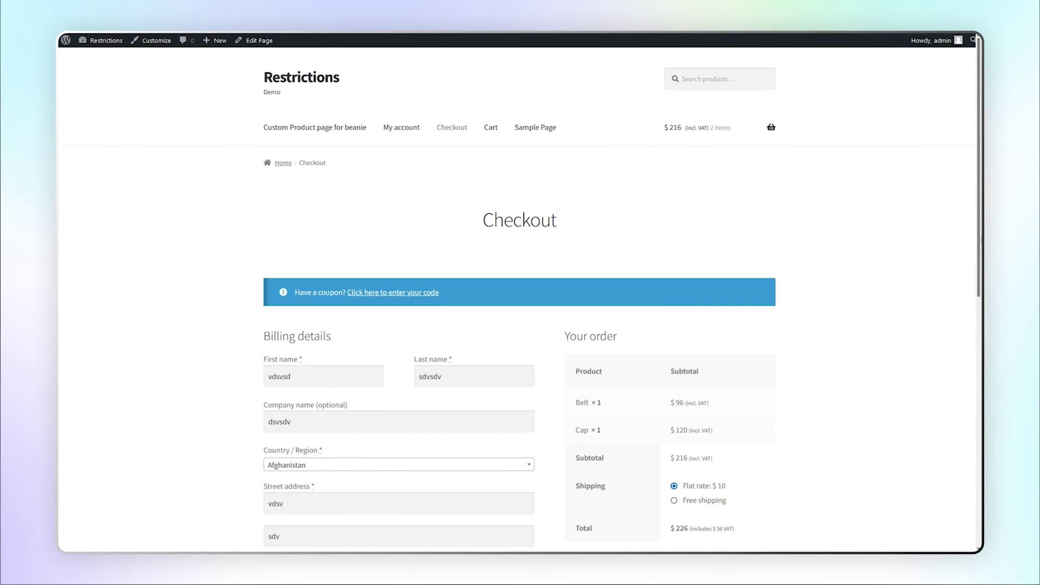
scroll(519, 298, down, 6)
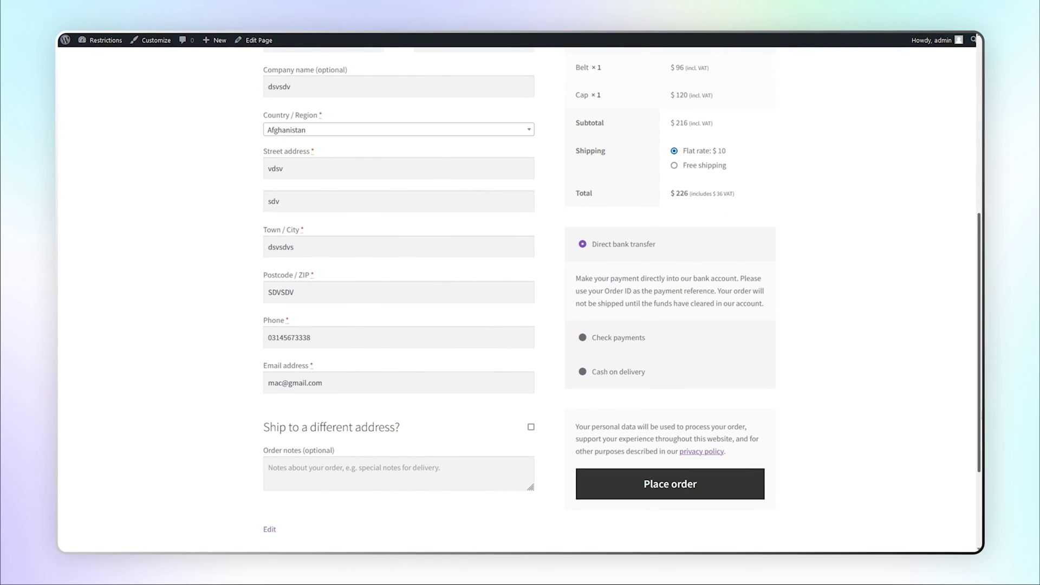
click(696, 492)
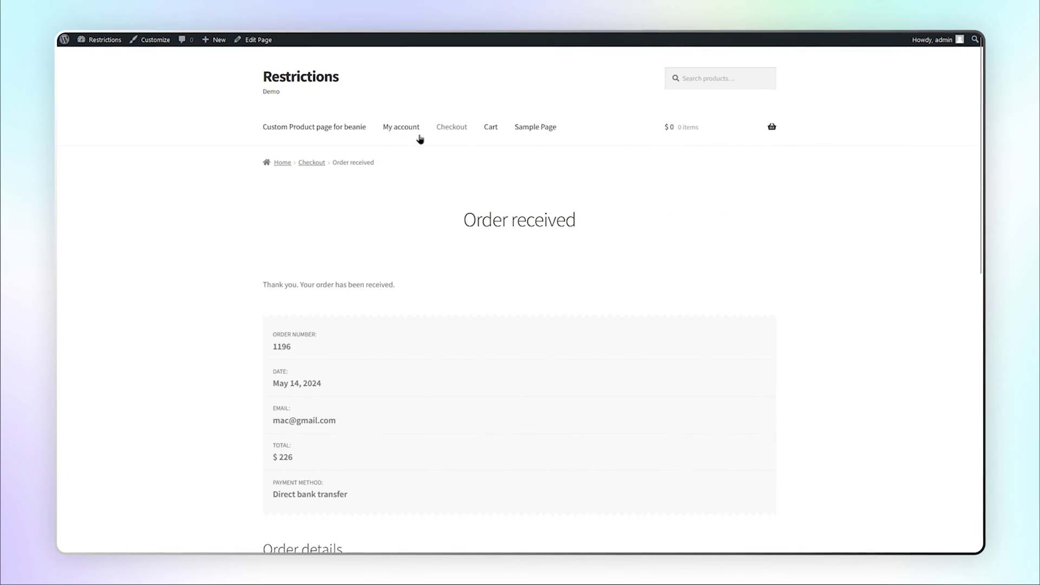
Open order #1196 from My account > Orders and start a refund for the Belt
click(411, 128)
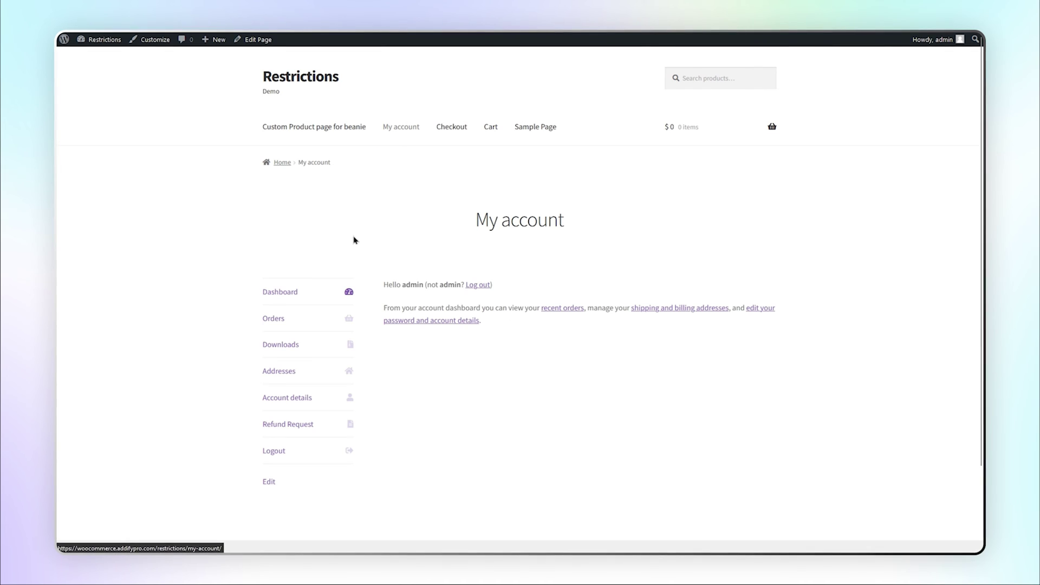
click(310, 319)
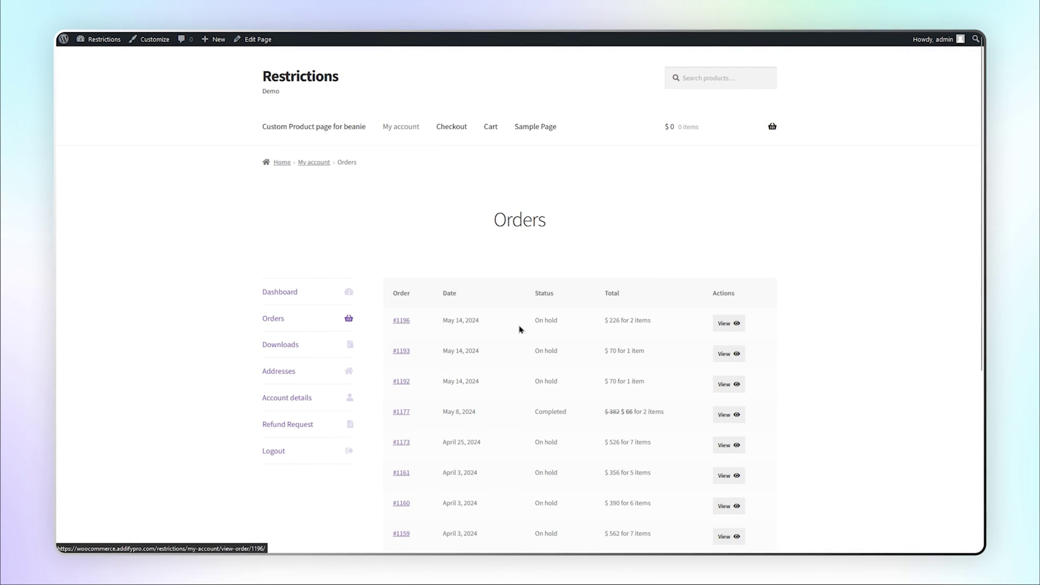
click(726, 324)
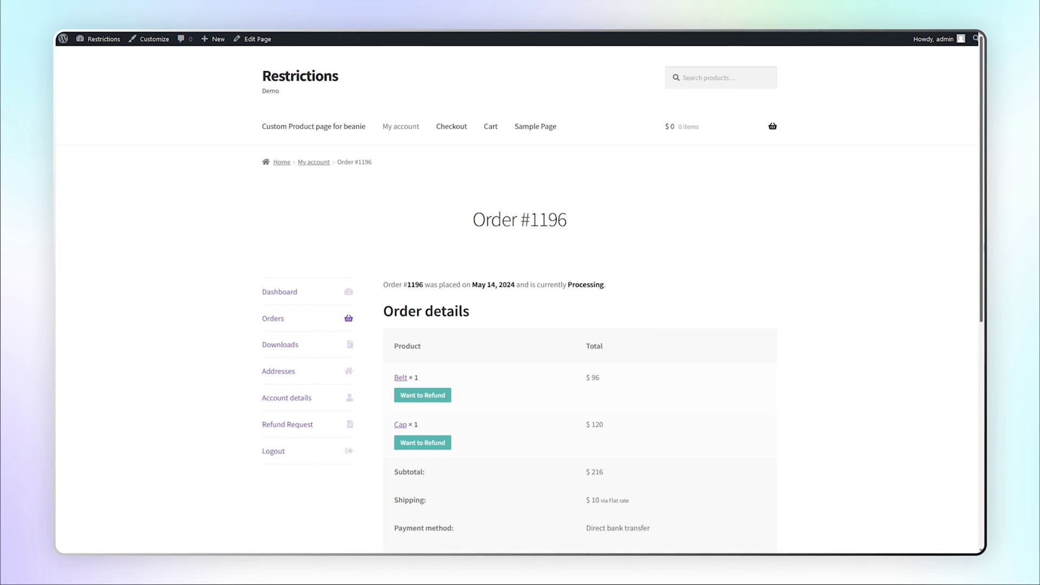
scroll(520, 292, down, 4)
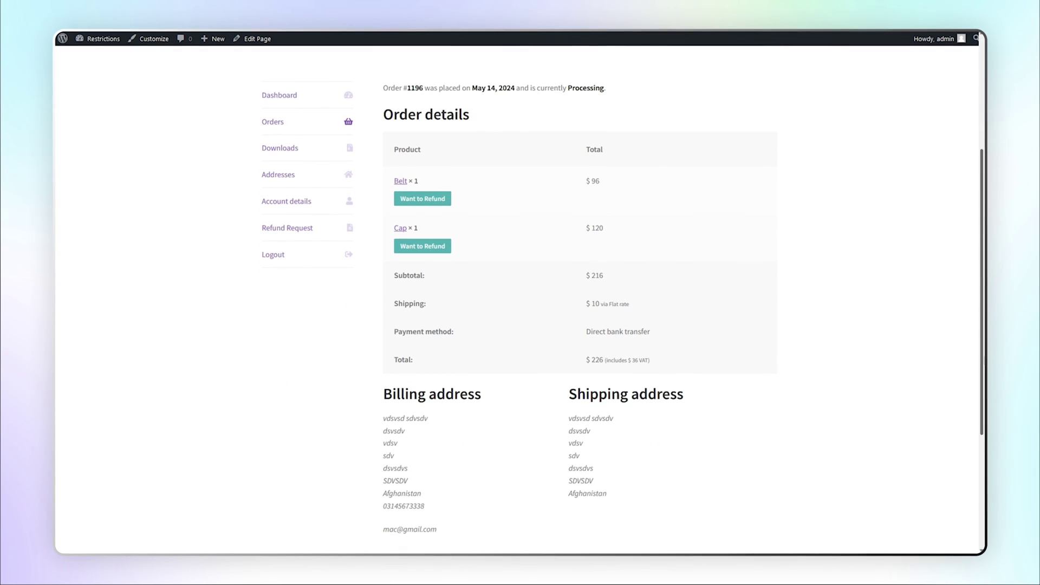
scroll(520, 298, down, 2)
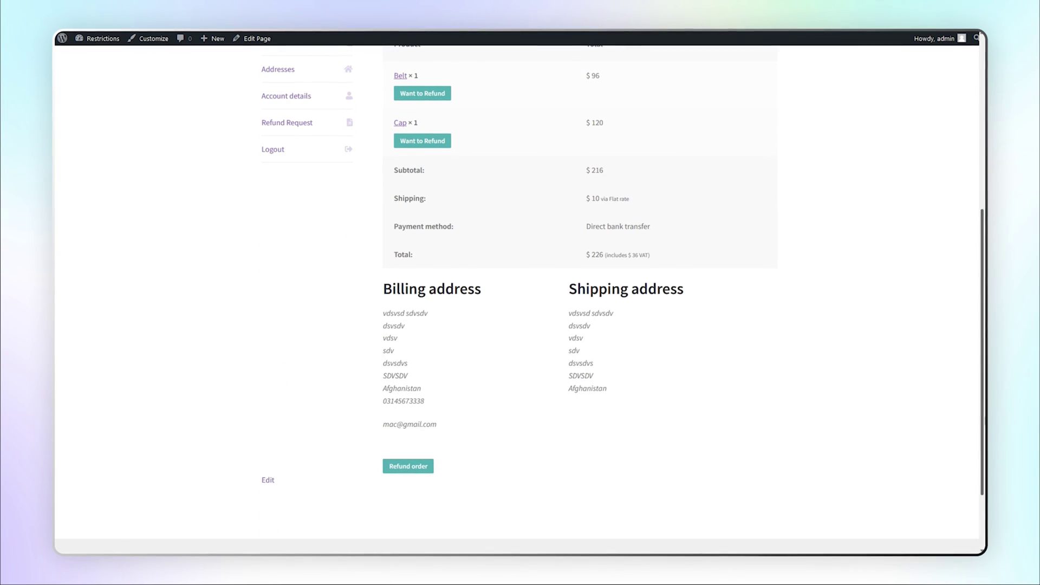
scroll(520, 298, up, 4)
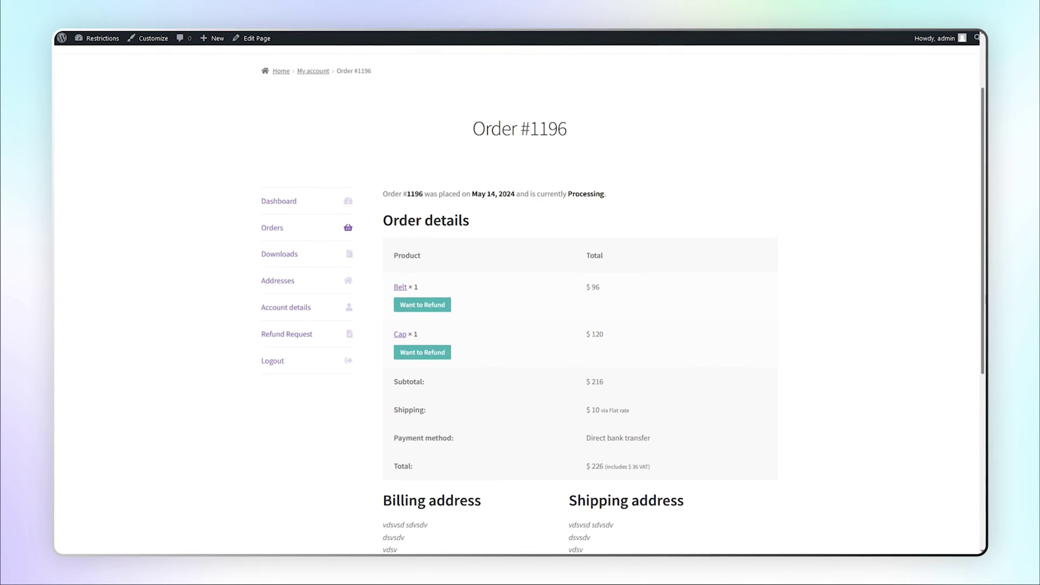
click(422, 305)
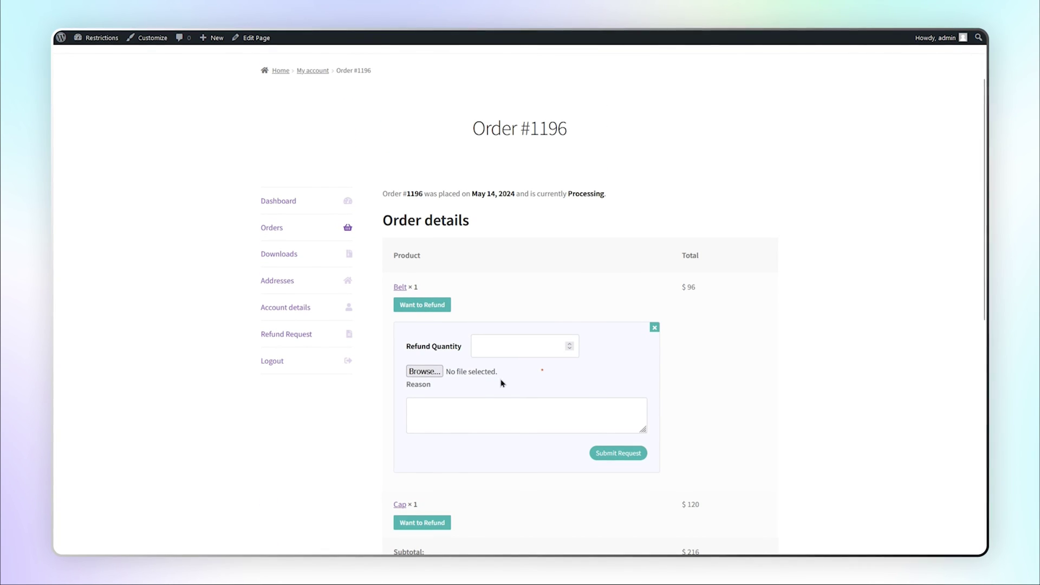
Request a refund of 1 Belt with a file attached and reason 'Change of mind'
click(570, 344)
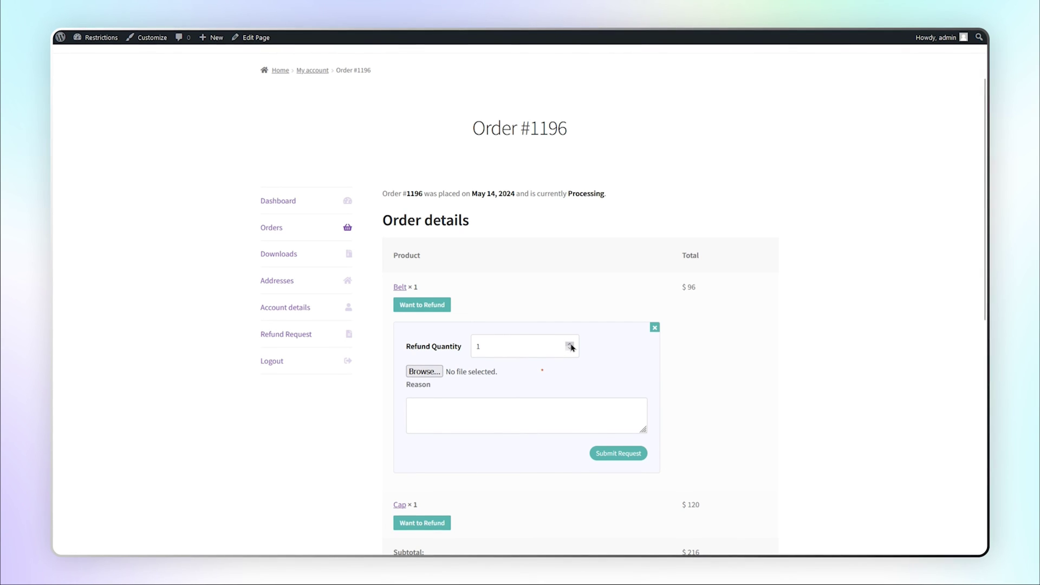
click(416, 372)
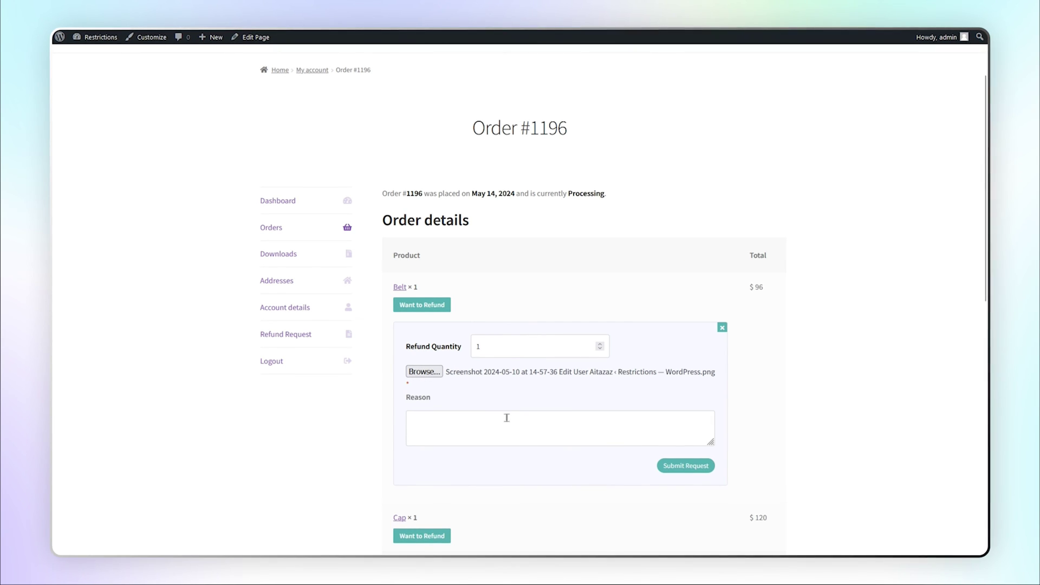
click(508, 419)
text(Change of mind)
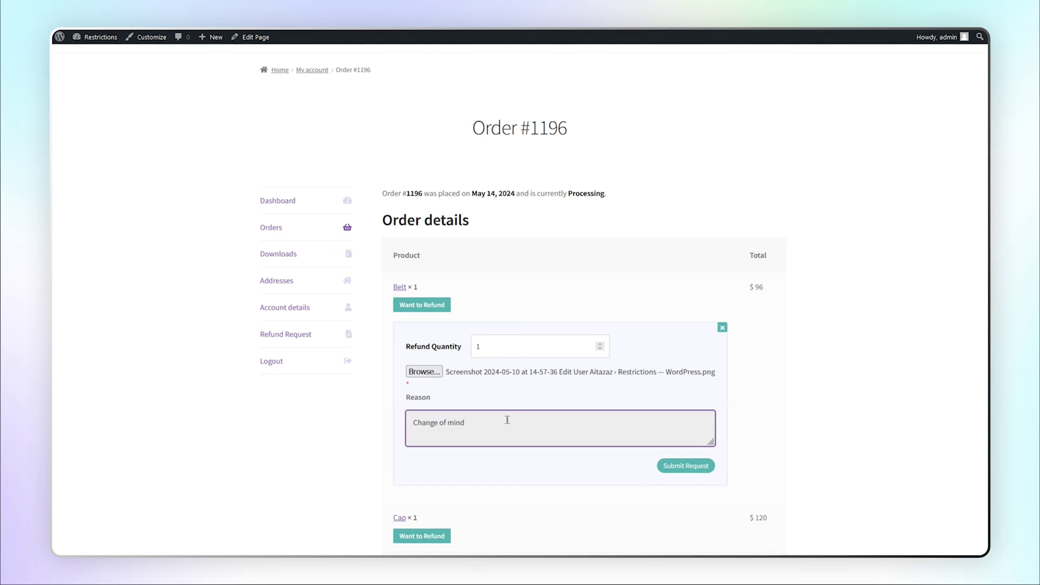
click(674, 469)
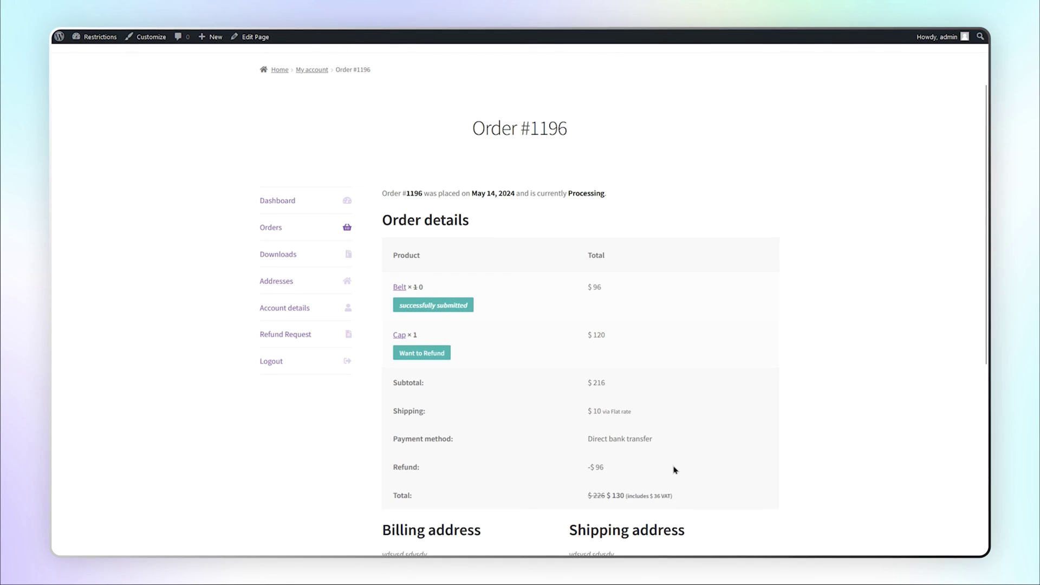
click(293, 336)
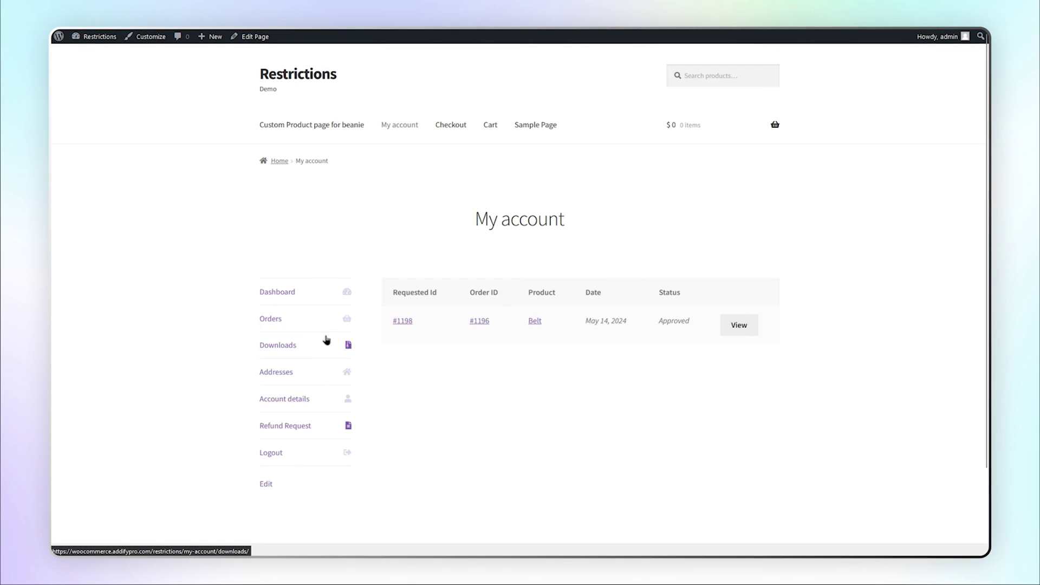
Open the Belt refund request's details to confirm its Approved status and message
click(737, 327)
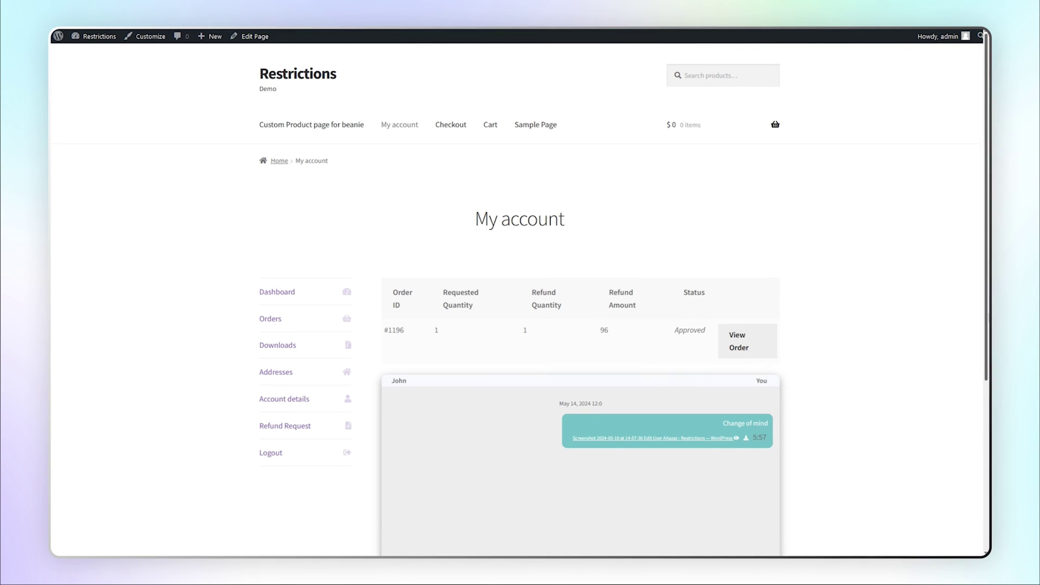
scroll(520, 292, down, 3)
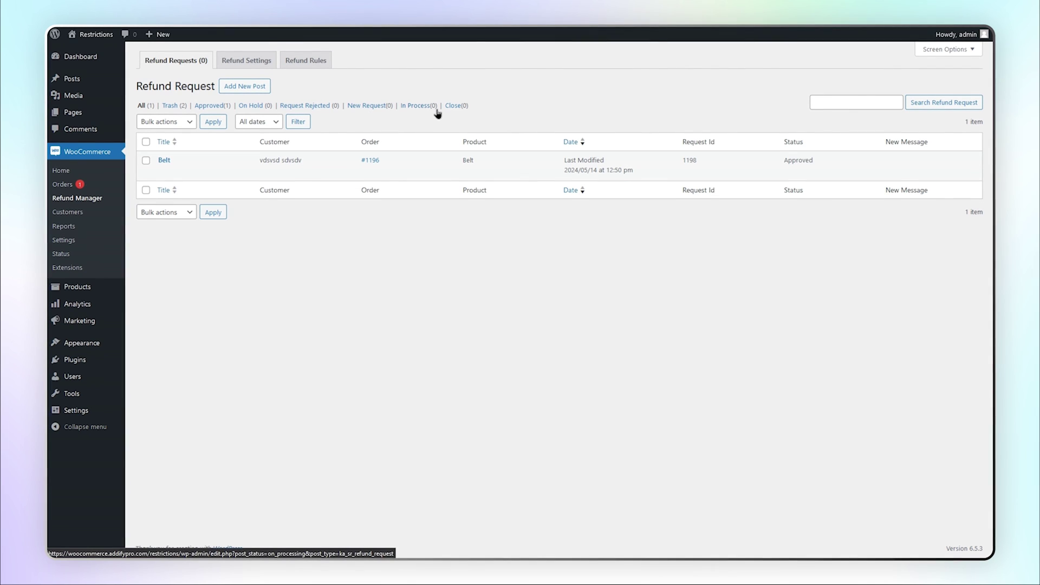
Open Belt refund request 1198 for editing and tick restocking of the refunded item
click(163, 161)
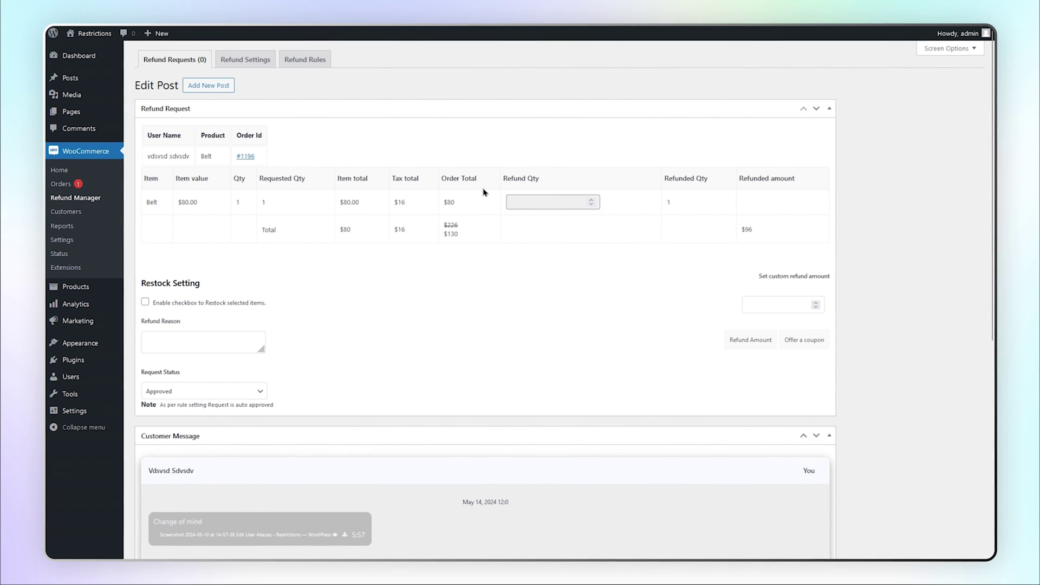
click(144, 303)
Keep the Belt request status on Approved, enable restocking, and try the Offer a coupon option
click(238, 394)
click(239, 392)
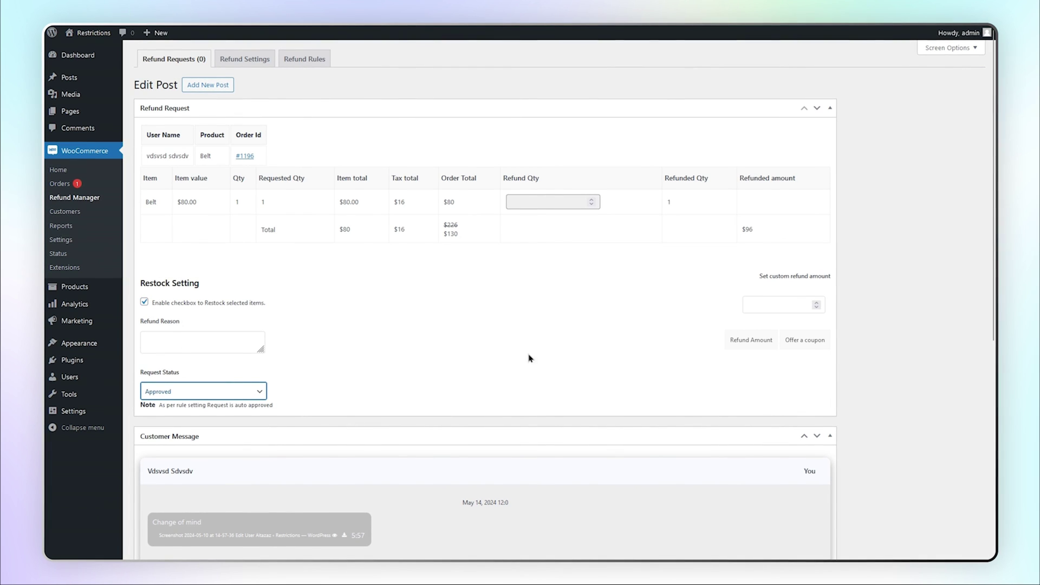
click(752, 311)
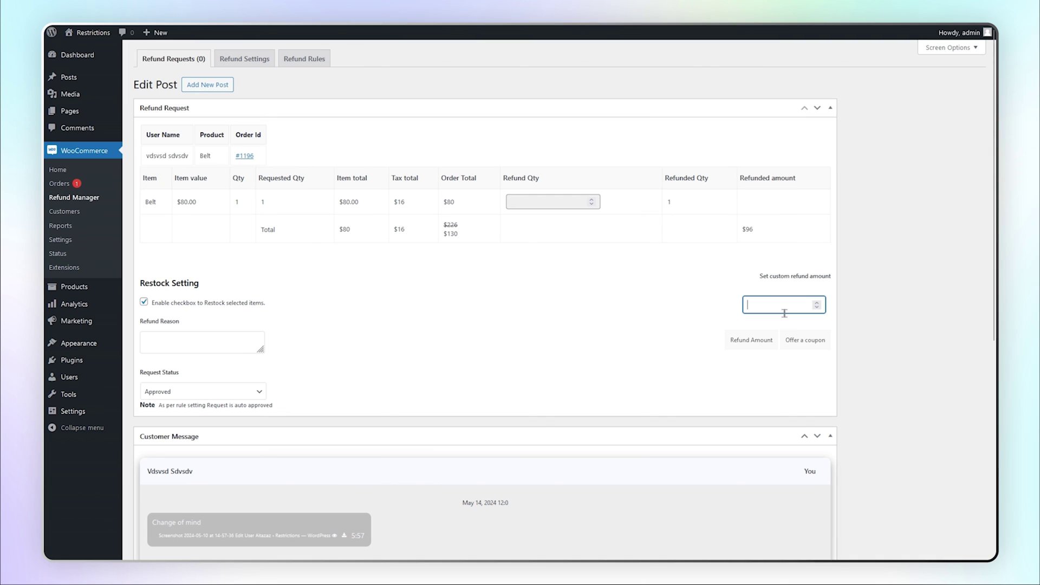
click(810, 348)
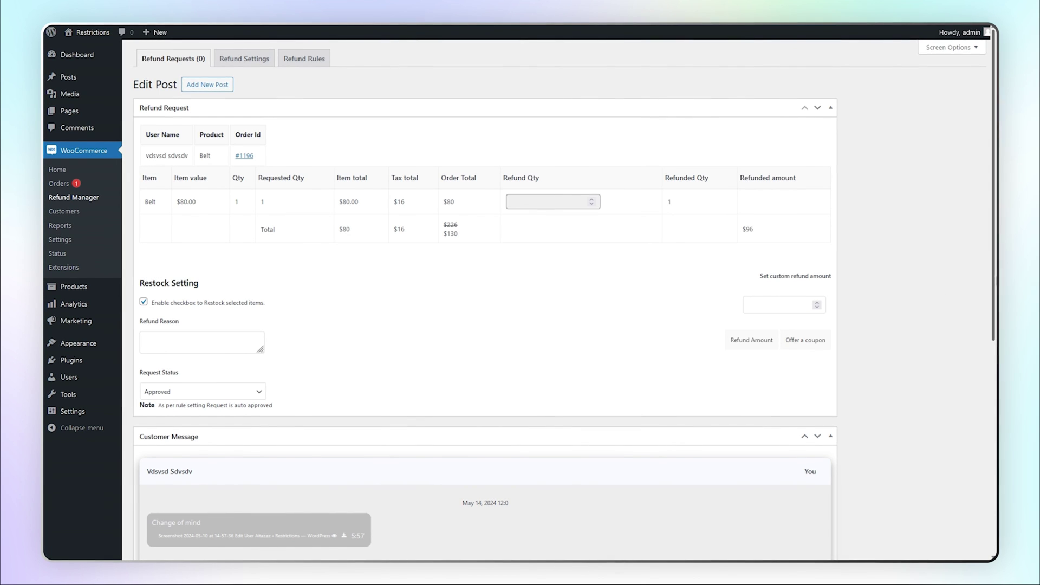
Move down to the Customer Message thread and start a reply in its input box
scroll(866, 322, down, 4)
scroll(485, 298, down, 3)
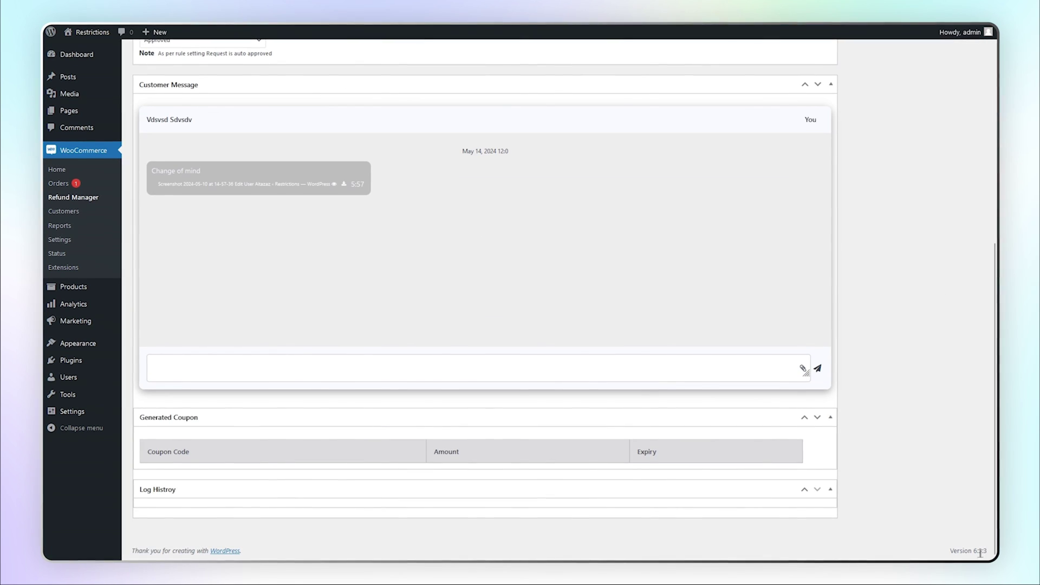
click(686, 367)
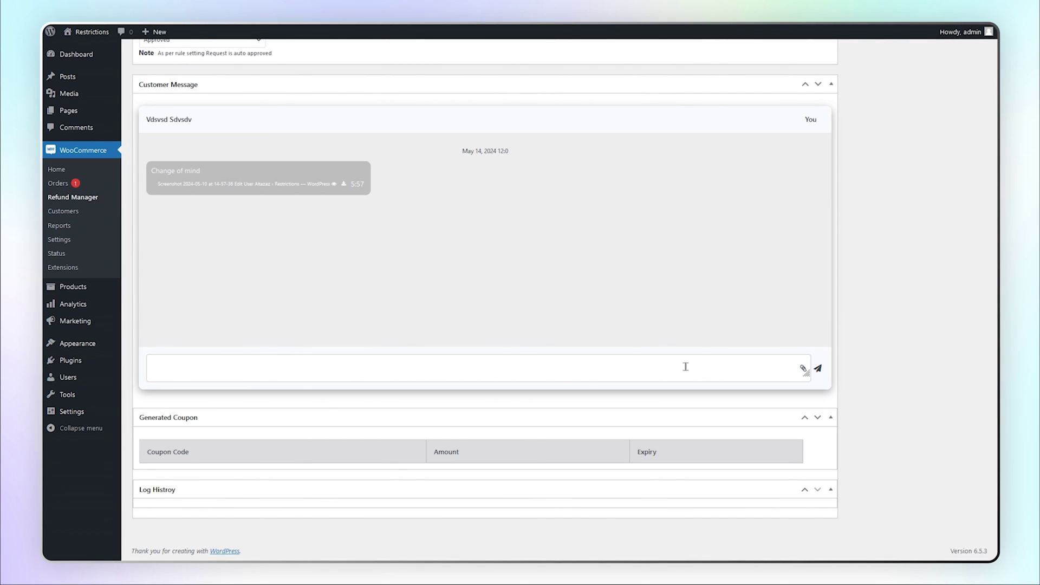